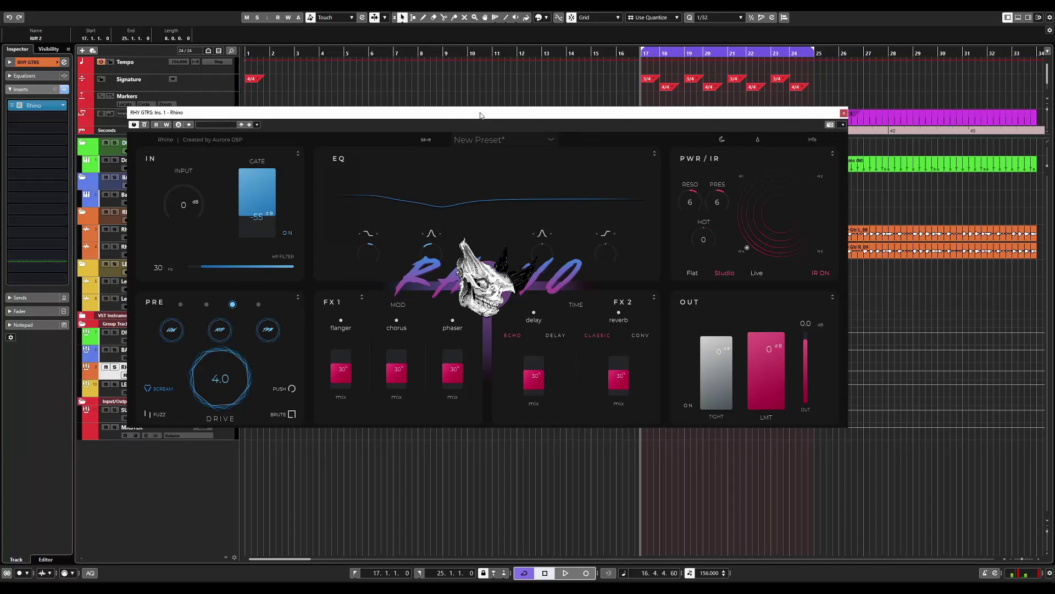
# - Nudge the plugin window right and look at the stock preset list without choosing a preset
pyautogui.moveTo(480, 115); pyautogui.dragTo(489, 119)
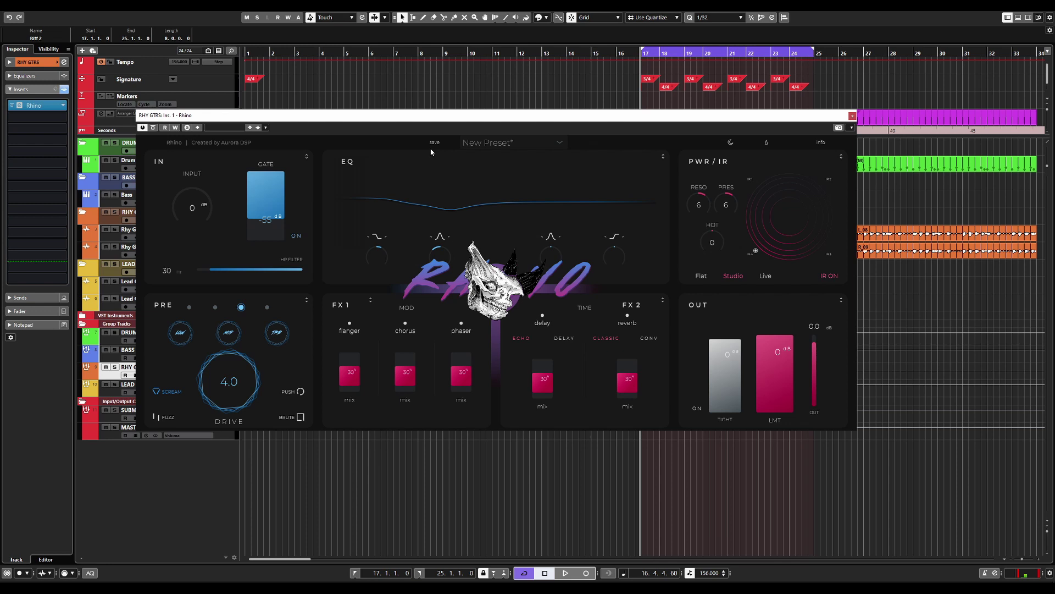
pyautogui.click(493, 141)
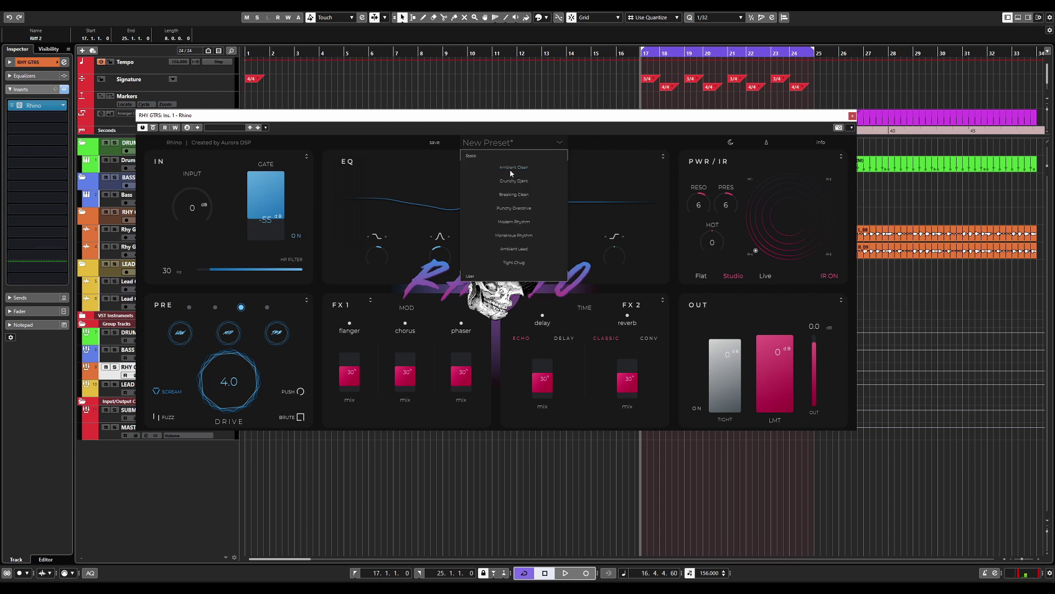
pyautogui.click(434, 139)
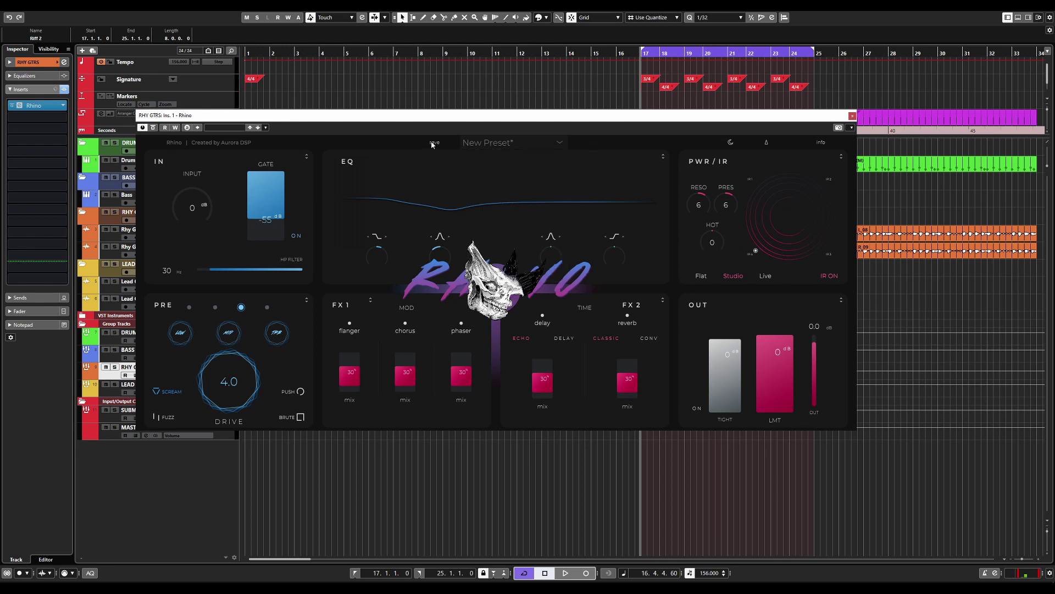
# - Compare the light and dark themes, keep the dark theme, and bring up the guitar tuner
pyautogui.click(731, 144)
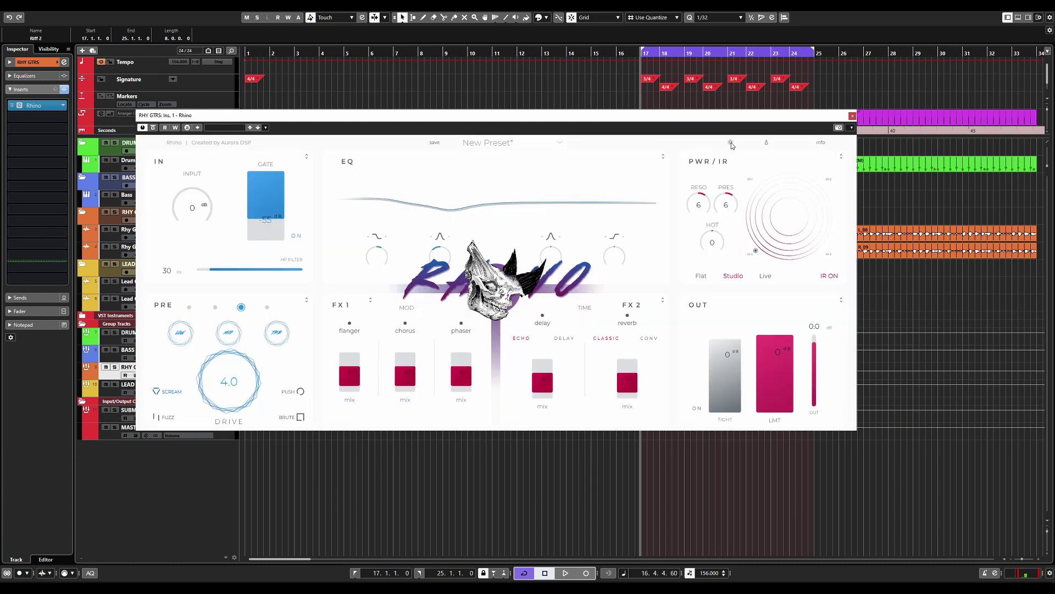
pyautogui.click(732, 143)
pyautogui.click(731, 143)
pyautogui.click(732, 143)
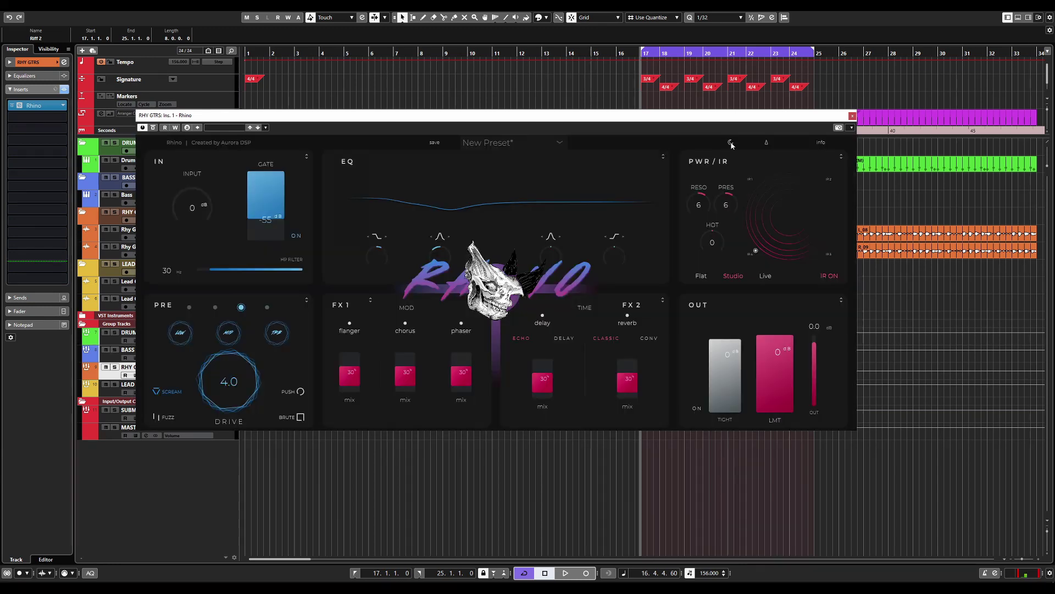
pyautogui.click(766, 142)
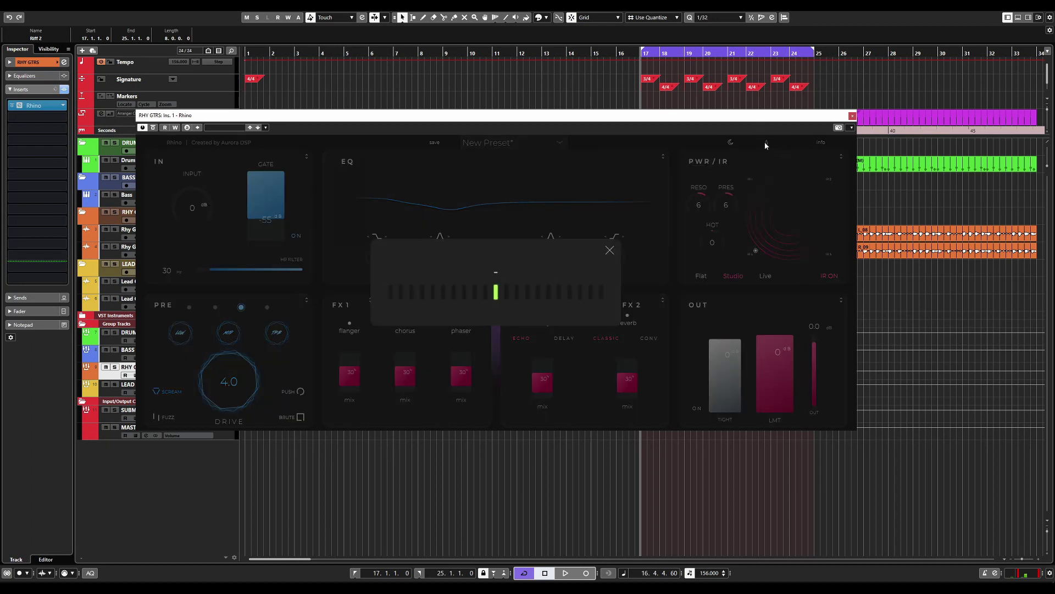
# - View Rhino's version information in the About box, then dismiss it
pyautogui.click(820, 142)
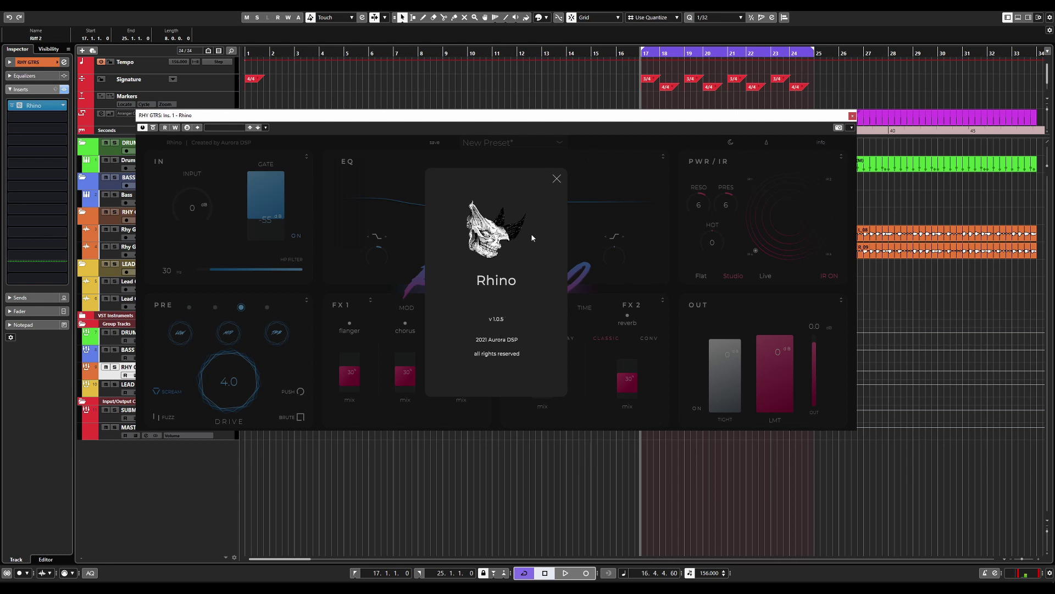
pyautogui.click(557, 180)
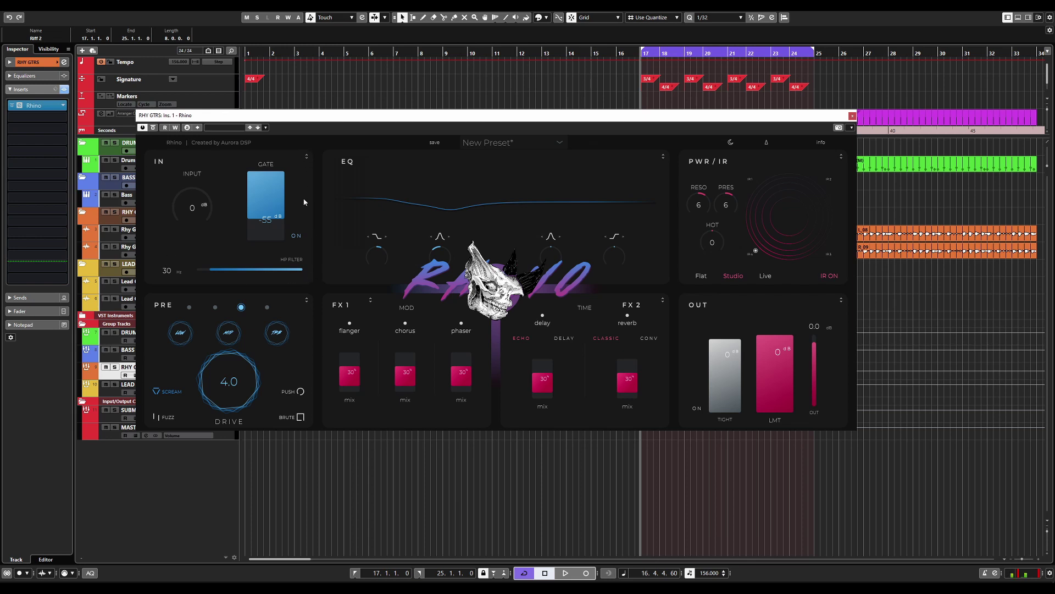
# - Expand the IN module, adjust the input gain, and try the SMOOTH and NORMAL input modes
pyautogui.click(307, 157)
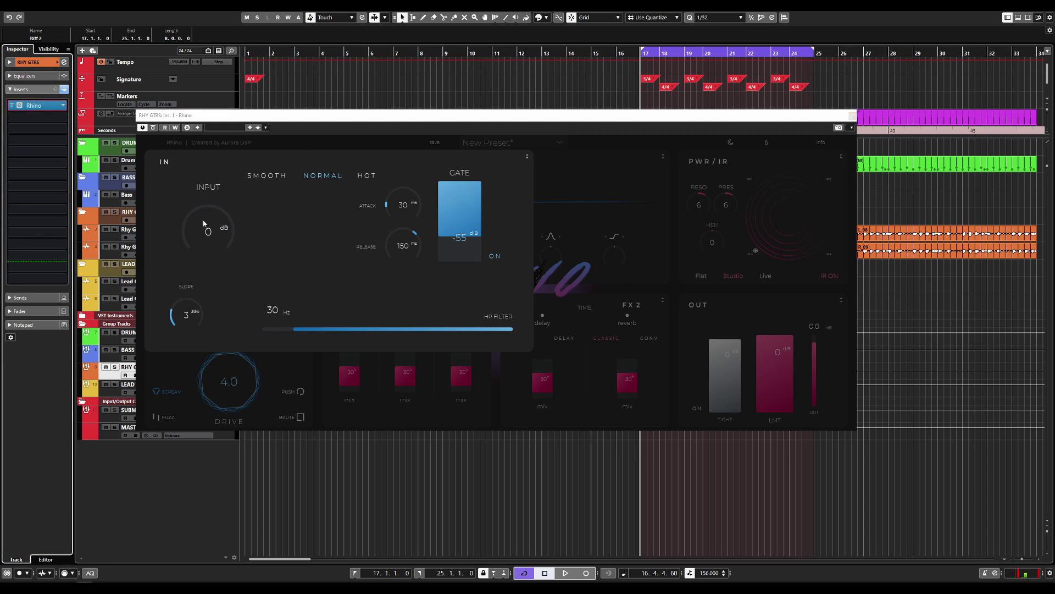
pyautogui.moveTo(214, 231)
pyautogui.mouseDown()
pyautogui.moveTo(223, 163)
pyautogui.moveTo(225, 231)
pyautogui.mouseUp()
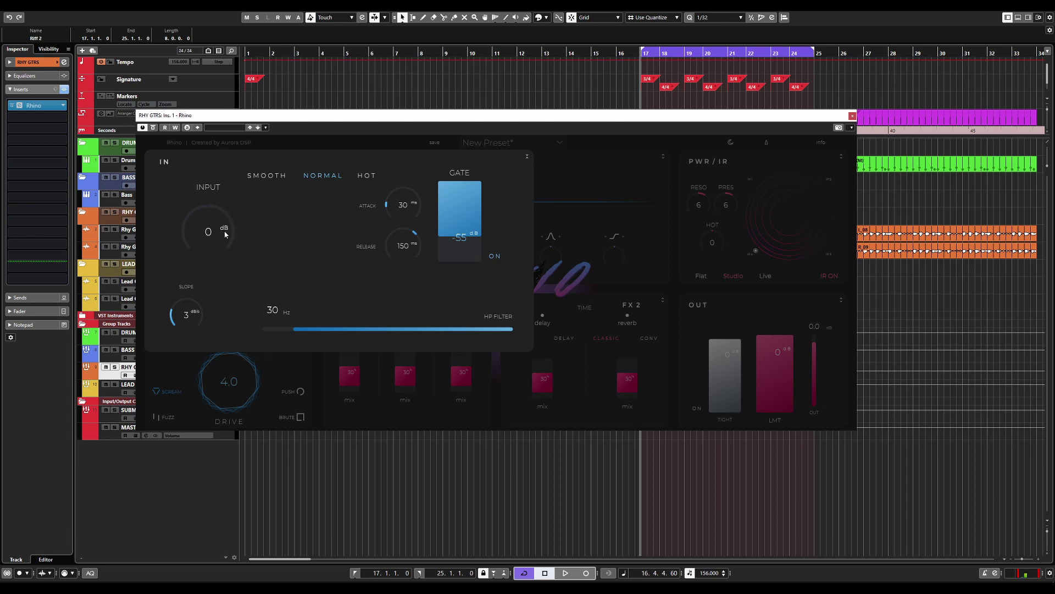
pyautogui.click(266, 176)
pyautogui.click(334, 180)
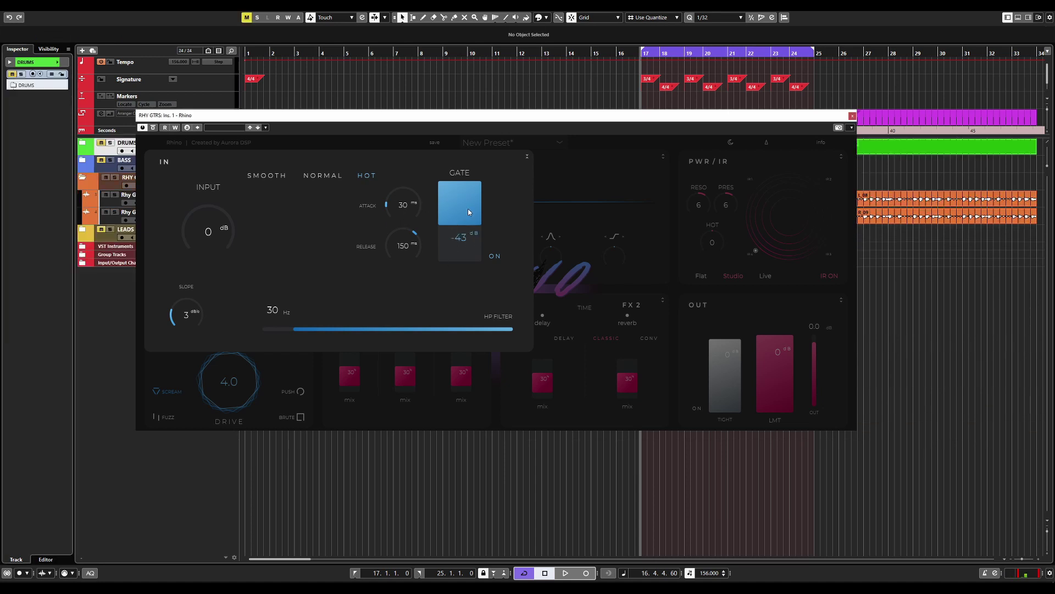
# - Set the gate threshold to -63 dB, attack to 33 ms and release to 155 ms
pyautogui.moveTo(469, 212); pyautogui.dragTo(461, 252)
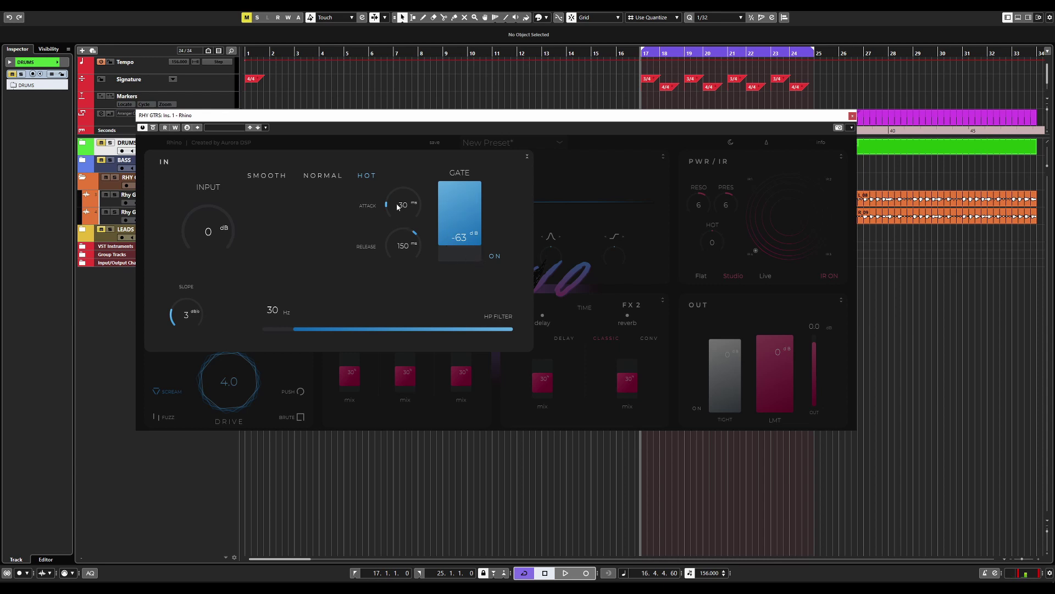
pyautogui.moveTo(401, 197); pyautogui.dragTo(401, 204)
pyautogui.moveTo(411, 246); pyautogui.dragTo(416, 256)
# - Raise the high-pass filter to 52 Hz with a 6 dB slope, then collapse the input panel
pyautogui.moveTo(293, 329); pyautogui.dragTo(343, 331)
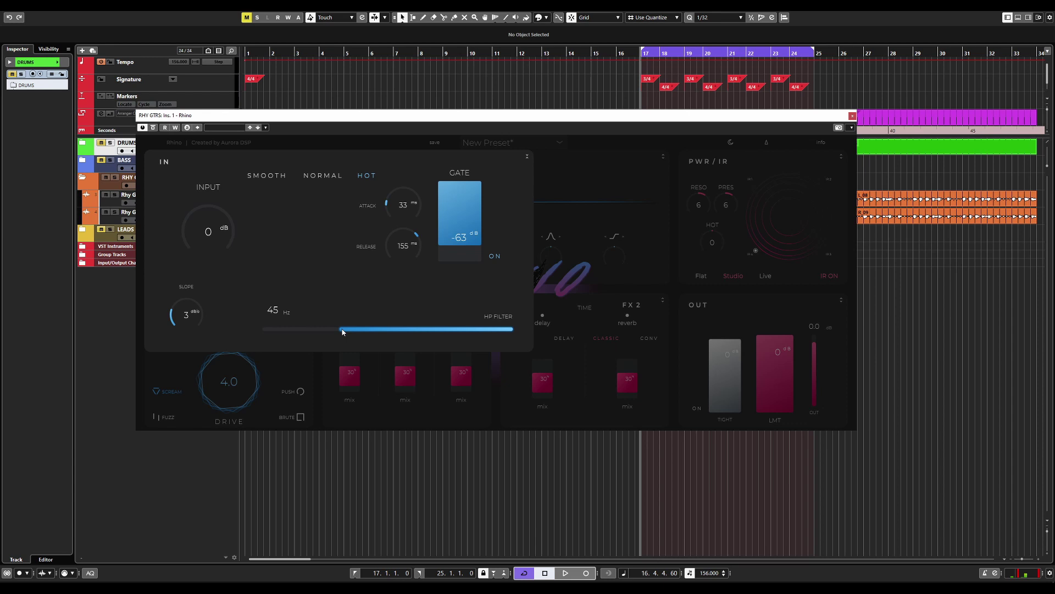
pyautogui.moveTo(341, 331); pyautogui.dragTo(362, 330)
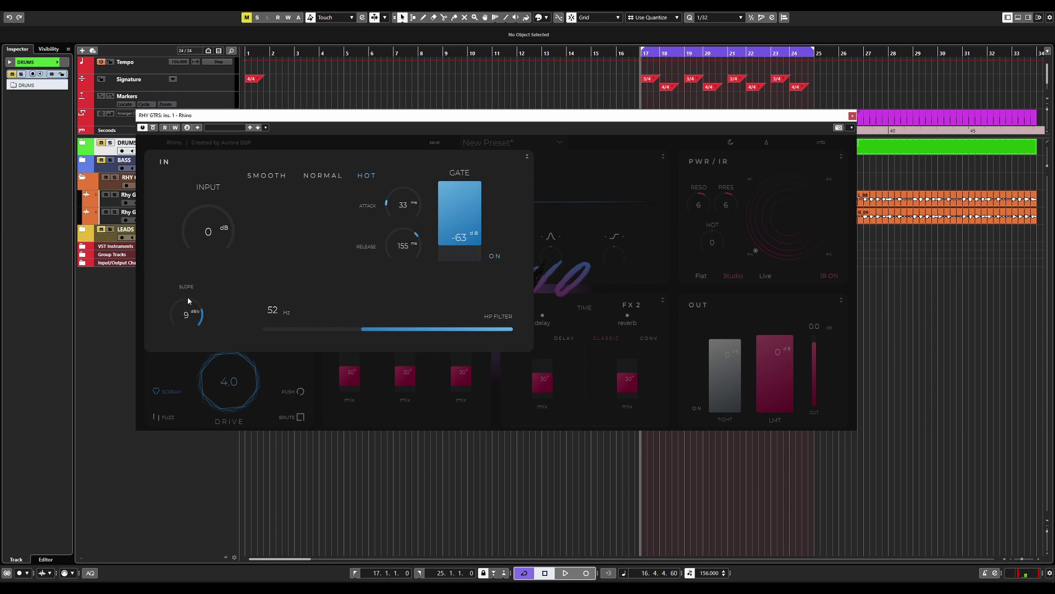
pyautogui.moveTo(188, 301)
pyautogui.mouseDown()
pyautogui.moveTo(188, 322)
pyautogui.moveTo(187, 302)
pyautogui.mouseUp()
pyautogui.scroll(1, 188, 302)
pyautogui.scroll(1, 188, 302)
pyautogui.scroll(-1, 187, 302)
pyautogui.scroll(-1, 188, 302)
pyautogui.scroll(1, 187, 302)
pyautogui.scroll(1, 187, 302)
pyautogui.scroll(-2, 188, 301)
pyautogui.click(527, 156)
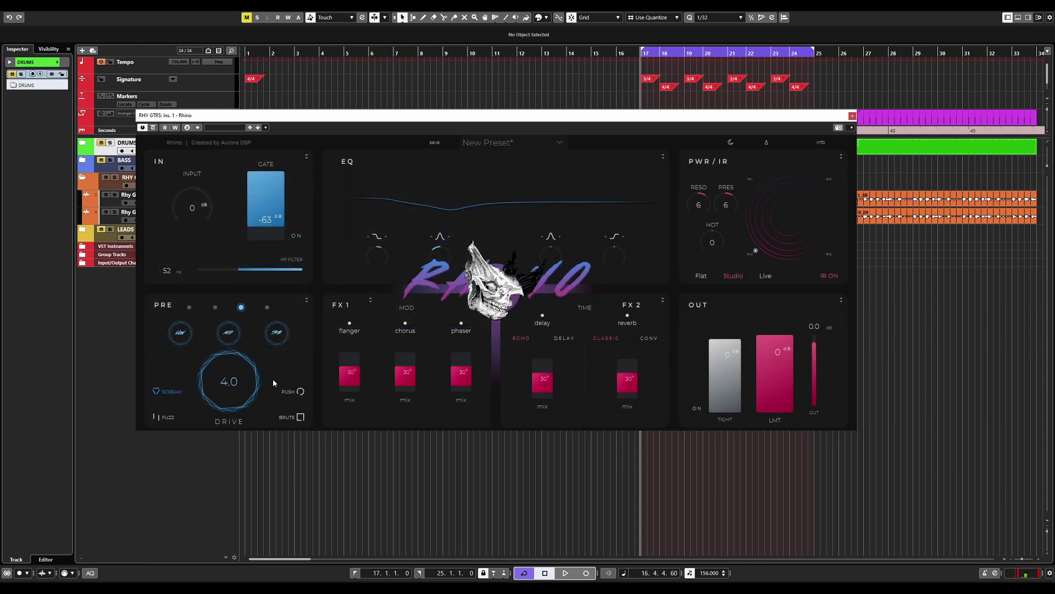
# - Expand the PRE module to show Scream tone 2, gain 1, level 15 and drive 4.0
pyautogui.click(307, 300)
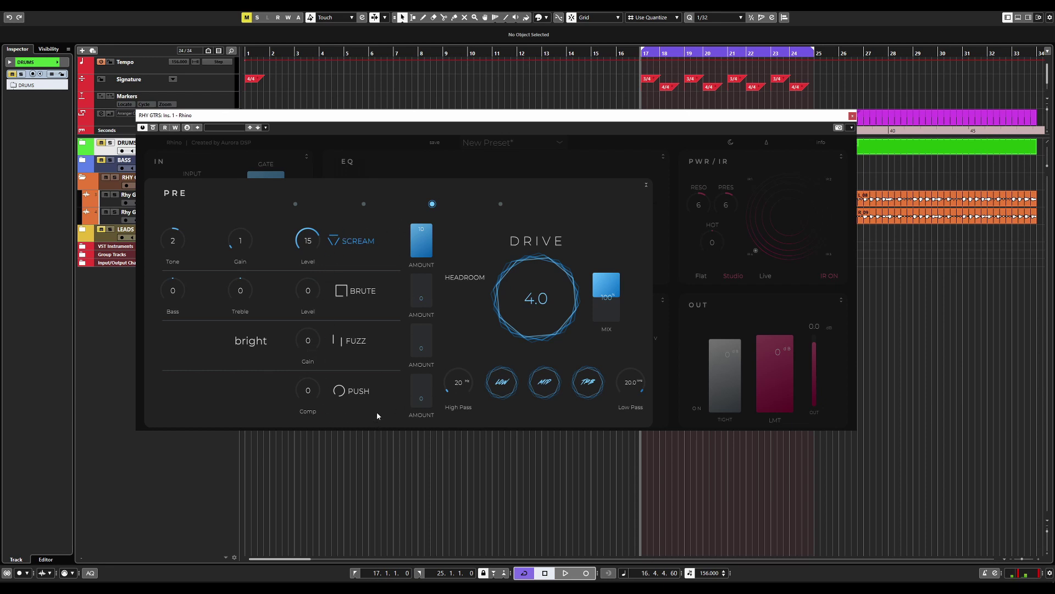
pyautogui.click(296, 205)
pyautogui.click(363, 205)
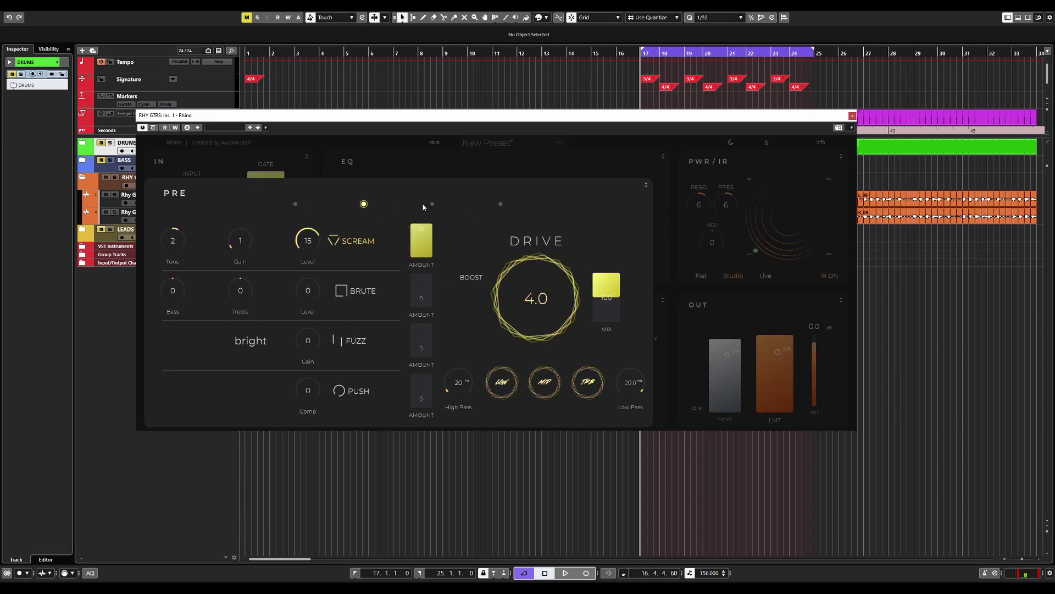
pyautogui.click(432, 204)
pyautogui.click(501, 204)
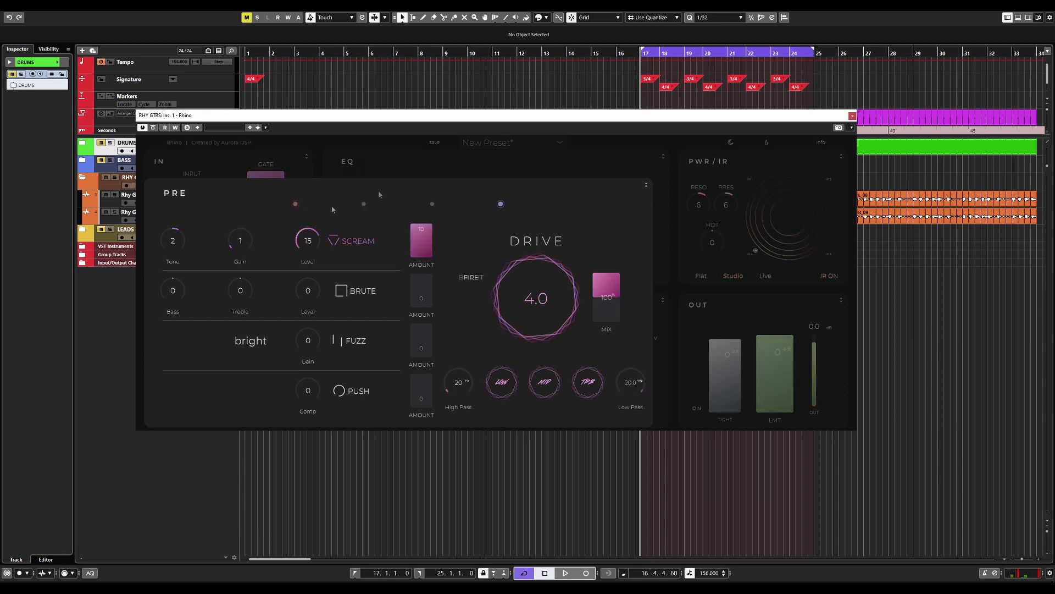
pyautogui.click(296, 204)
pyautogui.click(364, 204)
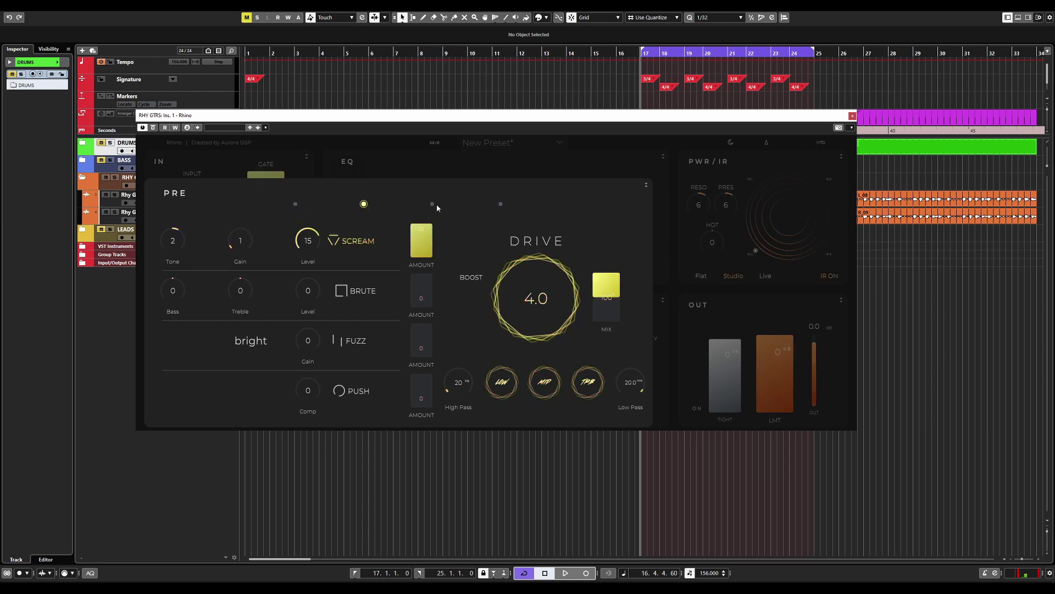
pyautogui.click(432, 204)
pyautogui.click(500, 204)
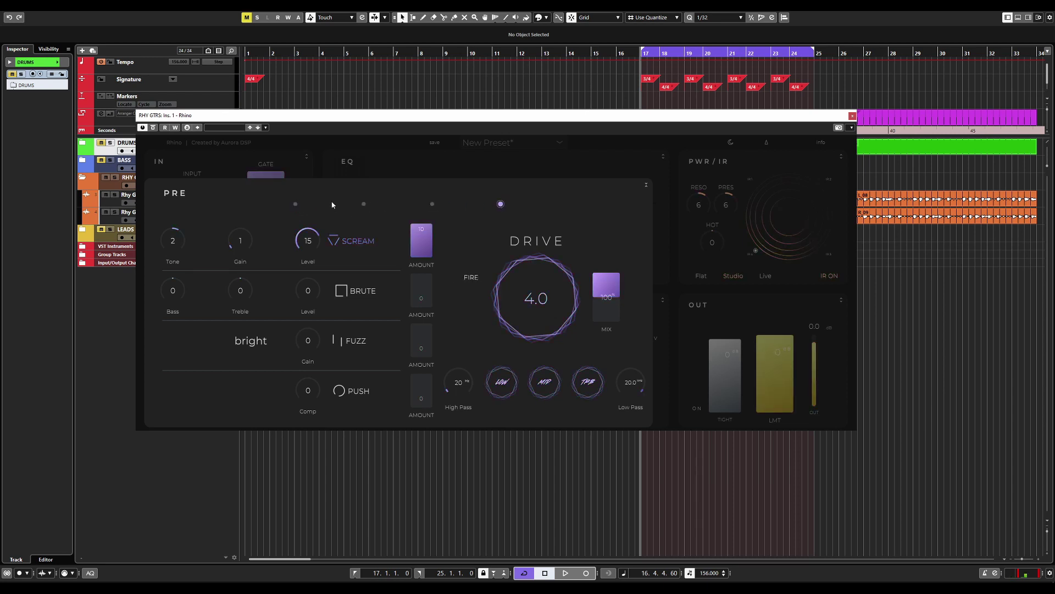
pyautogui.click(295, 204)
pyautogui.click(364, 204)
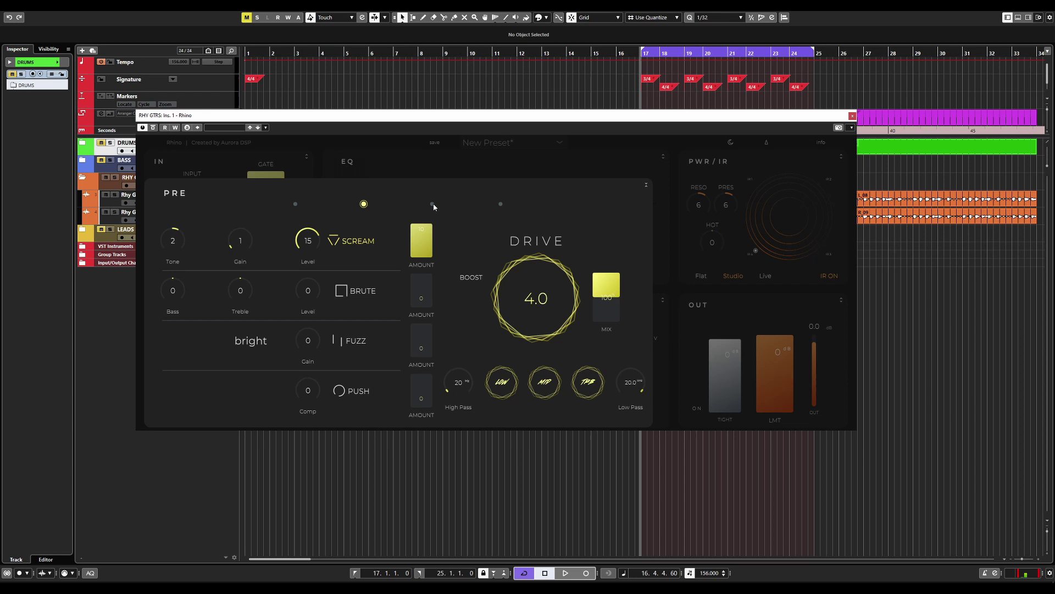
pyautogui.click(433, 204)
pyautogui.click(500, 203)
pyautogui.click(433, 203)
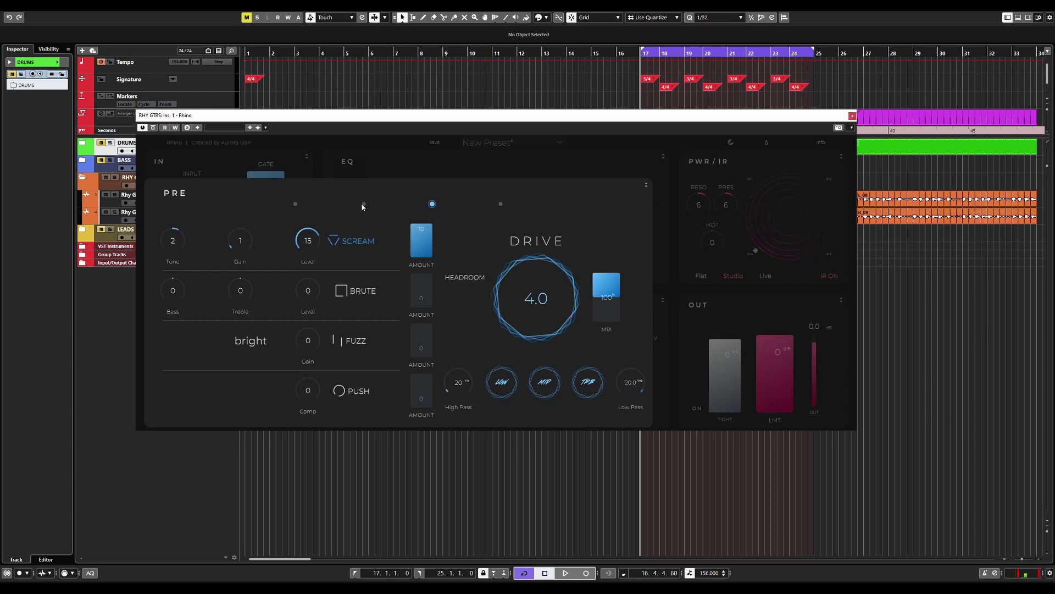
pyautogui.click(364, 204)
pyautogui.click(433, 204)
pyautogui.click(500, 204)
pyautogui.click(295, 203)
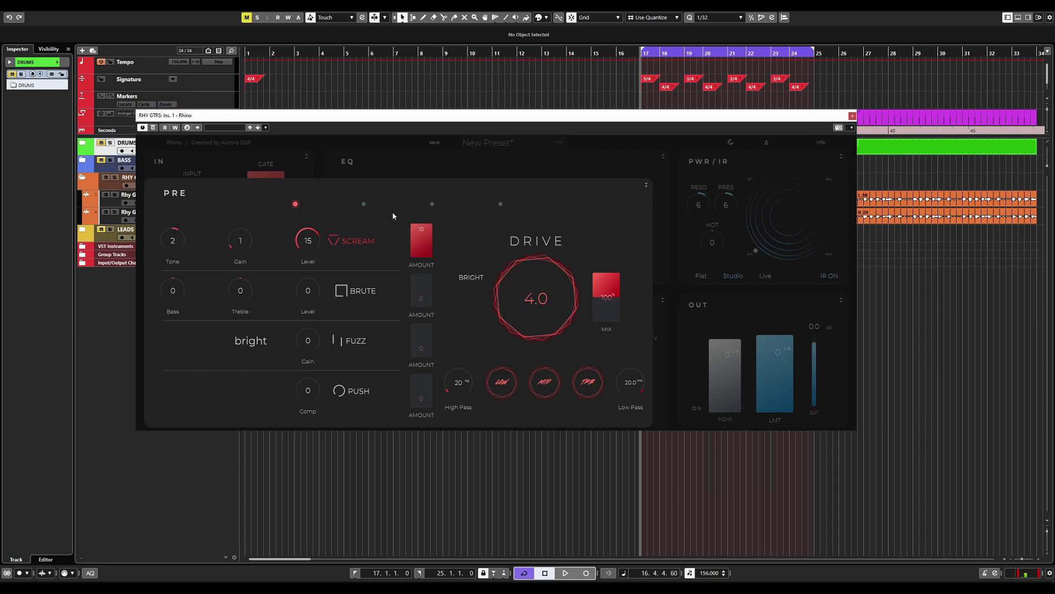
pyautogui.click(432, 205)
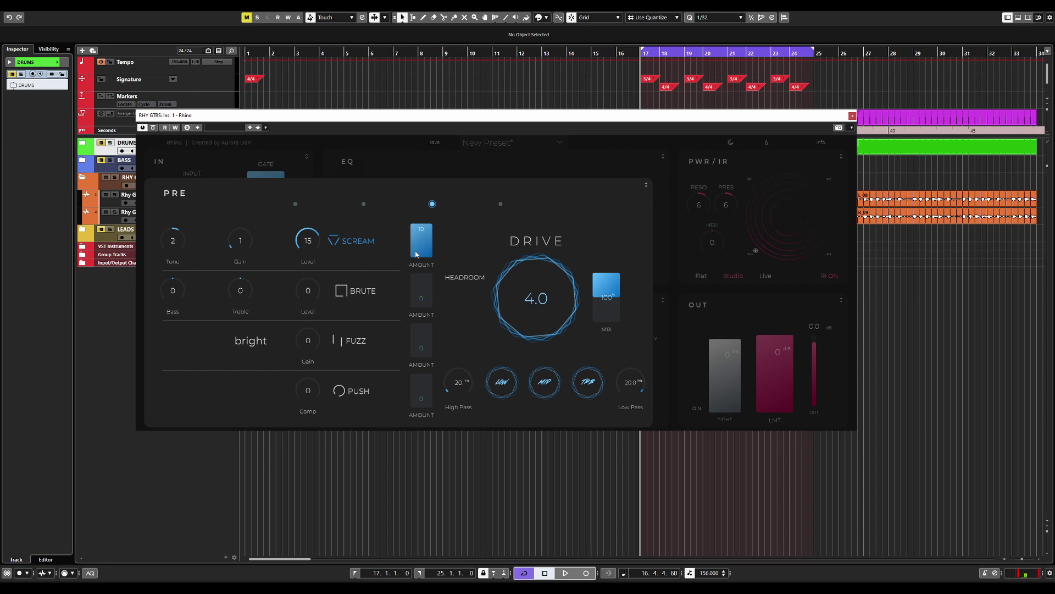
# - Toggle the Scream stage off and on, then raise its amount to 10
pyautogui.click(348, 245)
pyautogui.click(349, 244)
pyautogui.click(362, 244)
pyautogui.click(364, 244)
pyautogui.click(364, 243)
pyautogui.click(352, 246)
pyautogui.moveTo(431, 253); pyautogui.dragTo(432, 224)
# - Switch the Scream stage off and turn on the Brute stage
pyautogui.click(351, 242)
pyautogui.click(341, 293)
pyautogui.click(345, 292)
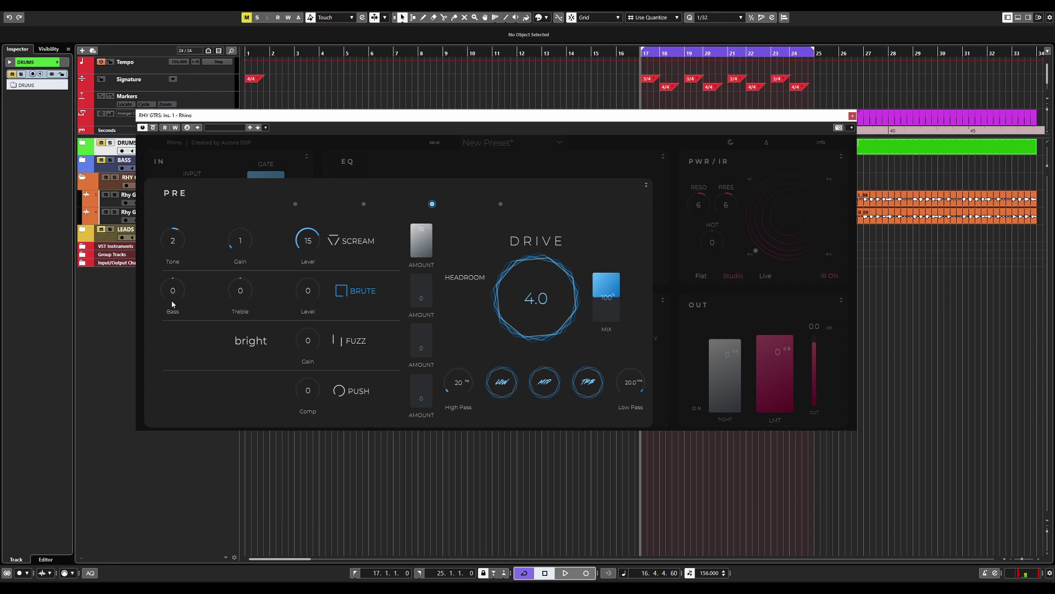
# - Set the Brute stage to Bass -4, Treble 2, Level 8, and push its amount to full
pyautogui.moveTo(308, 311); pyautogui.dragTo(325, 160)
pyautogui.moveTo(306, 295); pyautogui.dragTo(309, 347)
pyautogui.moveTo(173, 297)
pyautogui.mouseDown()
pyautogui.moveTo(179, 324)
pyautogui.moveTo(177, 315)
pyautogui.mouseUp()
pyautogui.moveTo(248, 299); pyautogui.dragTo(255, 270)
pyautogui.moveTo(432, 303); pyautogui.dragTo(429, 280)
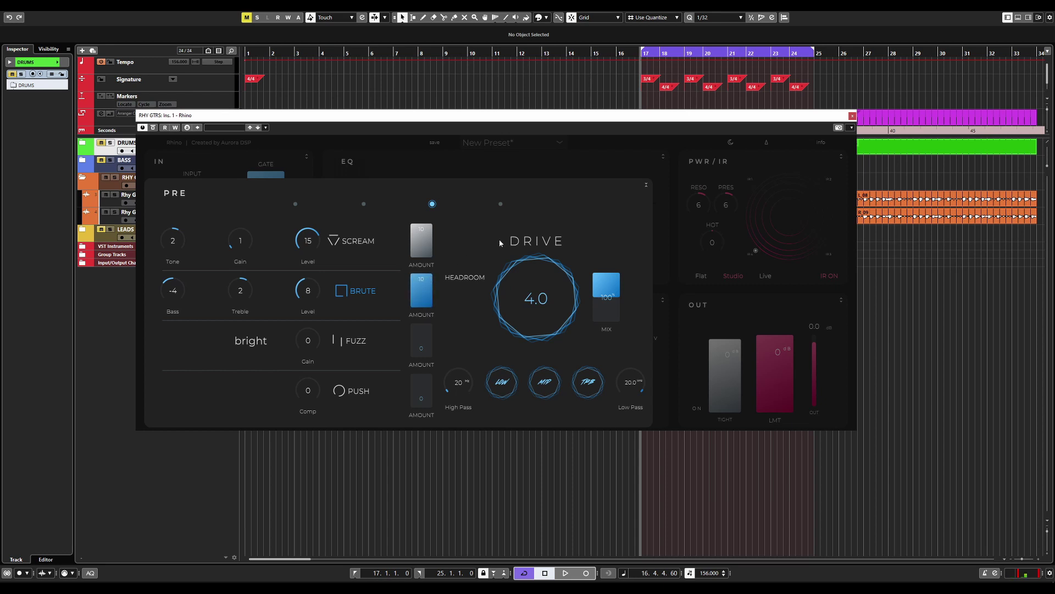
# - Switch the Brute stage off and leave the Fuzz stage off after trying it
pyautogui.click(344, 290)
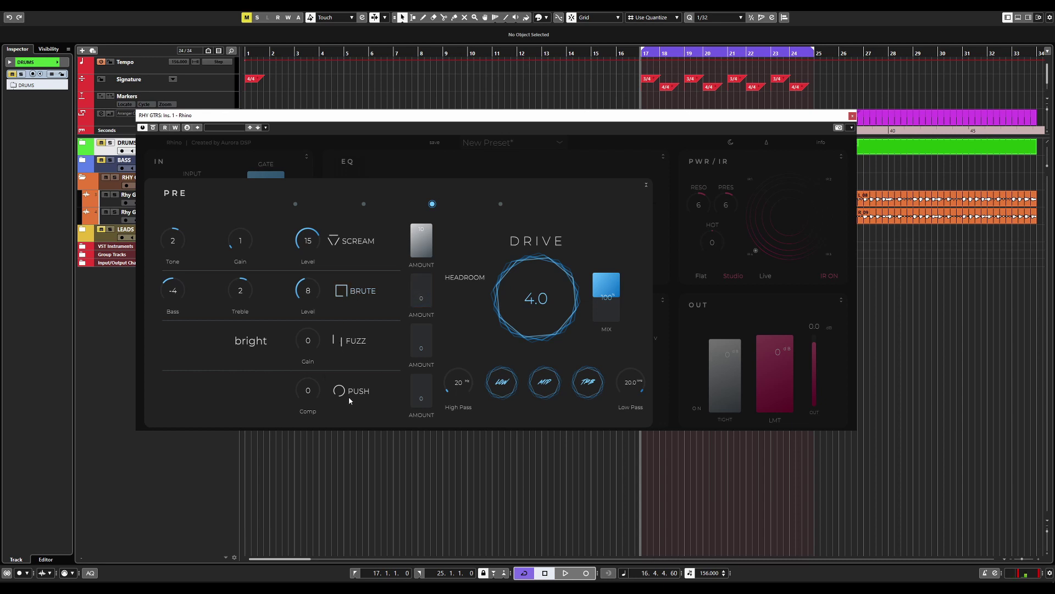
pyautogui.click(354, 342)
pyautogui.click(357, 344)
# - Set the Push stage's compression to 3 and its amount to 5
pyautogui.click(340, 391)
pyautogui.moveTo(307, 384); pyautogui.dragTo(326, 330)
pyautogui.moveTo(322, 392); pyautogui.dragTo(328, 350)
pyautogui.click(339, 391)
pyautogui.moveTo(424, 399); pyautogui.dragTo(403, 374)
pyautogui.click(339, 388)
pyautogui.click(422, 391)
# - Enable Scream, Brute, Fuzz and Push, with Scream amount about 2, Brute 8 and Fuzz 5
pyautogui.click(355, 241)
pyautogui.click(357, 290)
pyautogui.click(359, 340)
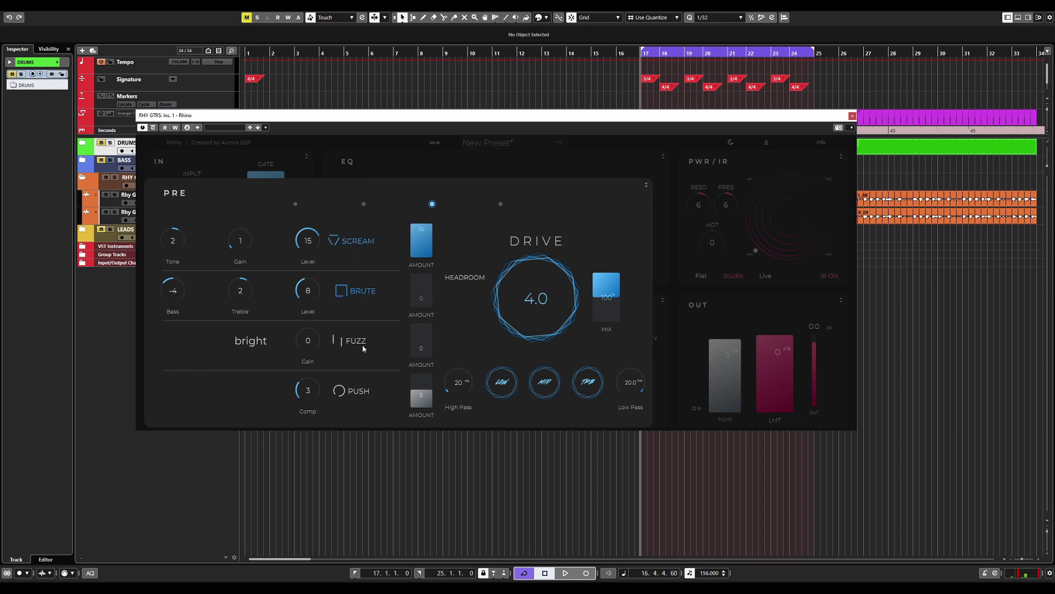
pyautogui.click(358, 392)
pyautogui.moveTo(425, 396); pyautogui.dragTo(430, 405)
pyautogui.moveTo(424, 231); pyautogui.dragTo(432, 251)
pyautogui.moveTo(423, 301); pyautogui.dragTo(424, 278)
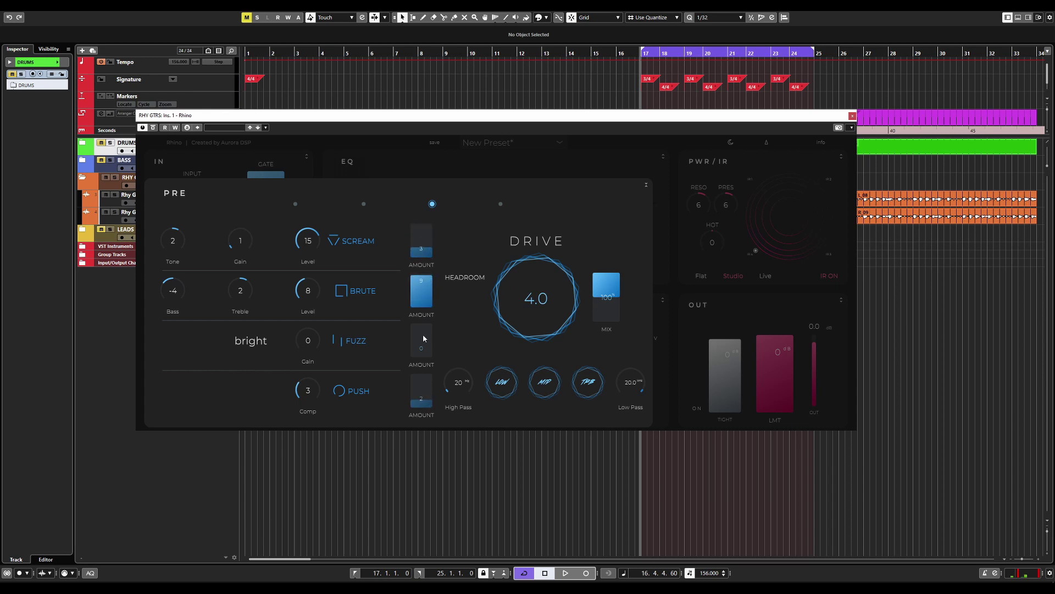
pyautogui.moveTo(427, 355)
pyautogui.mouseDown()
pyautogui.moveTo(427, 331)
pyautogui.moveTo(429, 342)
pyautogui.mouseUp()
pyautogui.moveTo(429, 281); pyautogui.dragTo(428, 288)
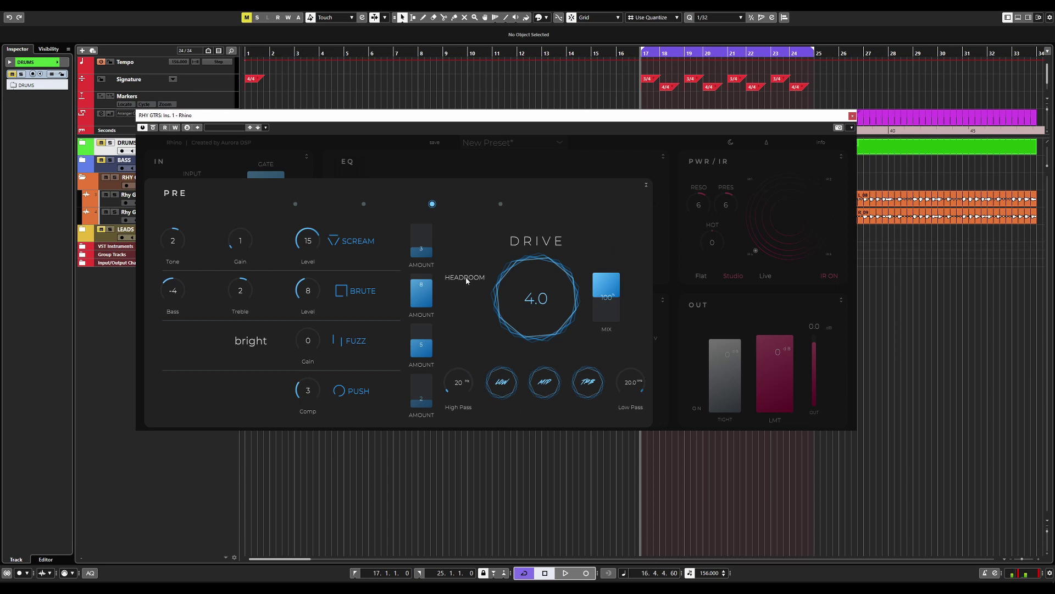
# - Audition the Fire, Bright and Boost voicings, keep Headroom, and raise Drive toward 8.7
pyautogui.click(500, 205)
pyautogui.click(296, 205)
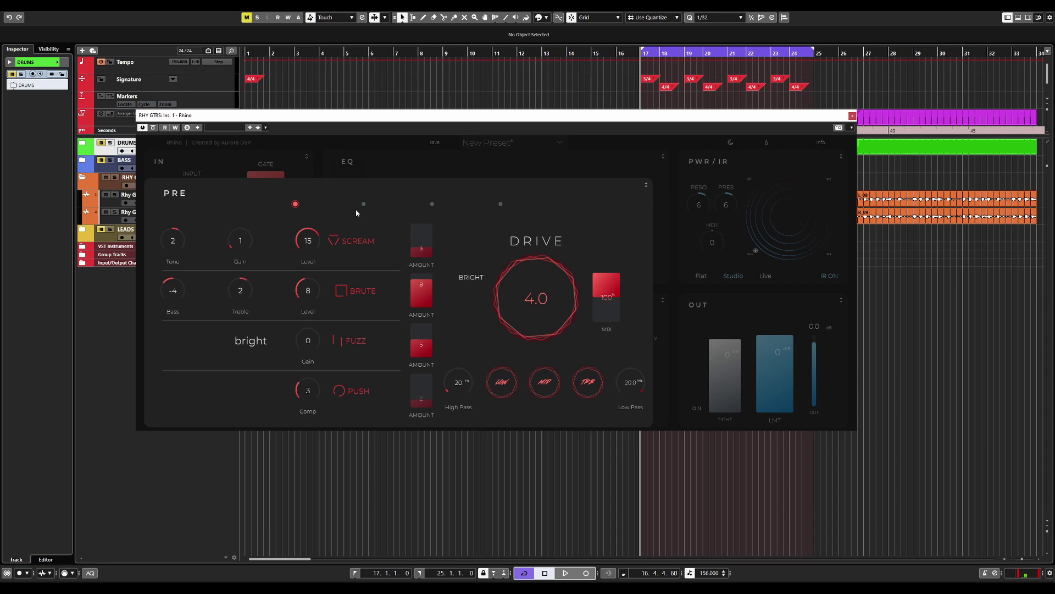
pyautogui.click(364, 204)
pyautogui.click(432, 204)
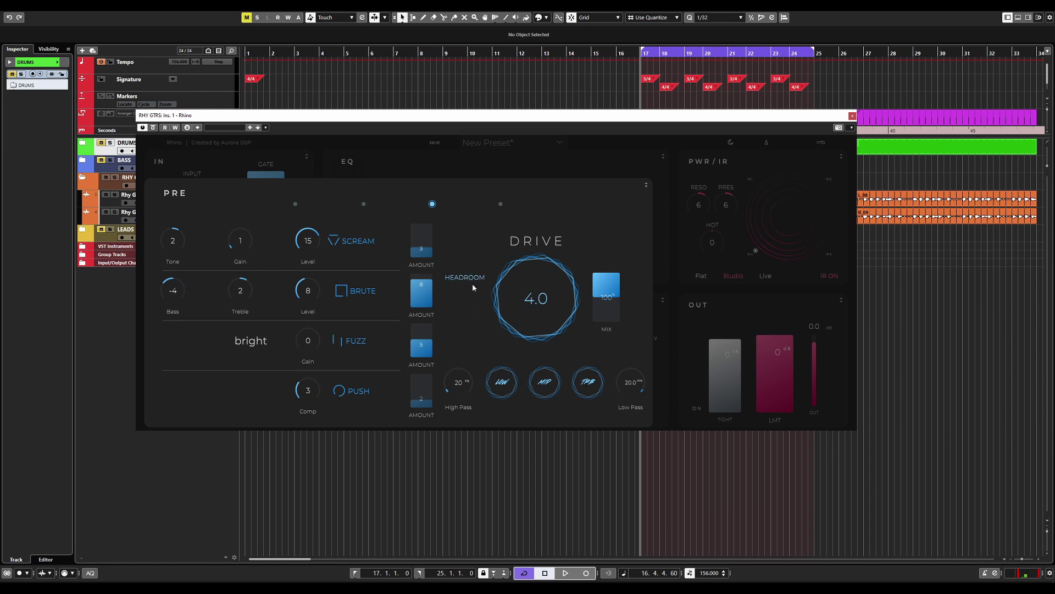
pyautogui.click(500, 205)
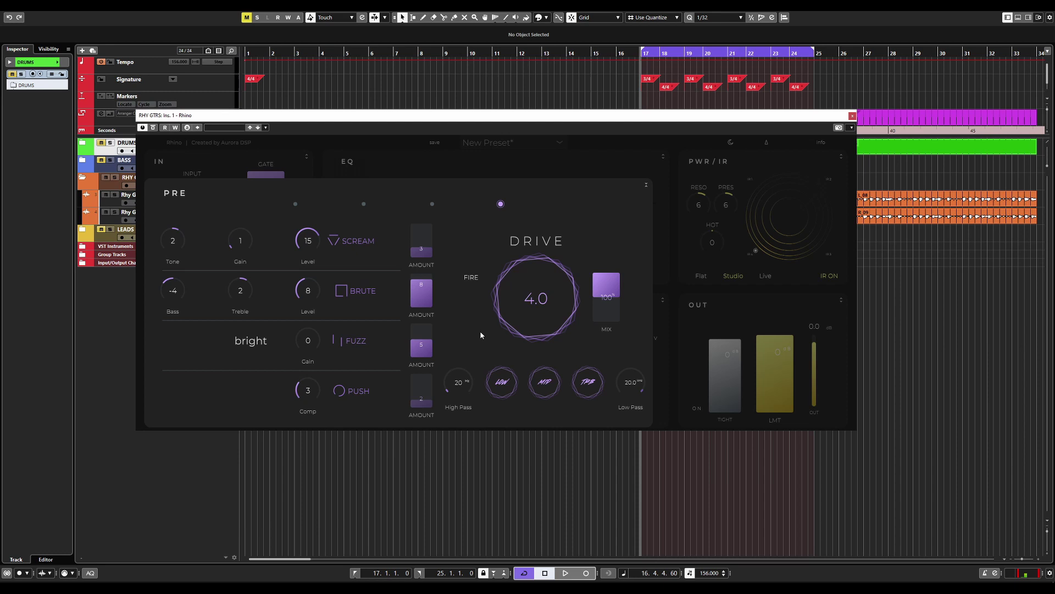
pyautogui.click(295, 204)
pyautogui.click(364, 204)
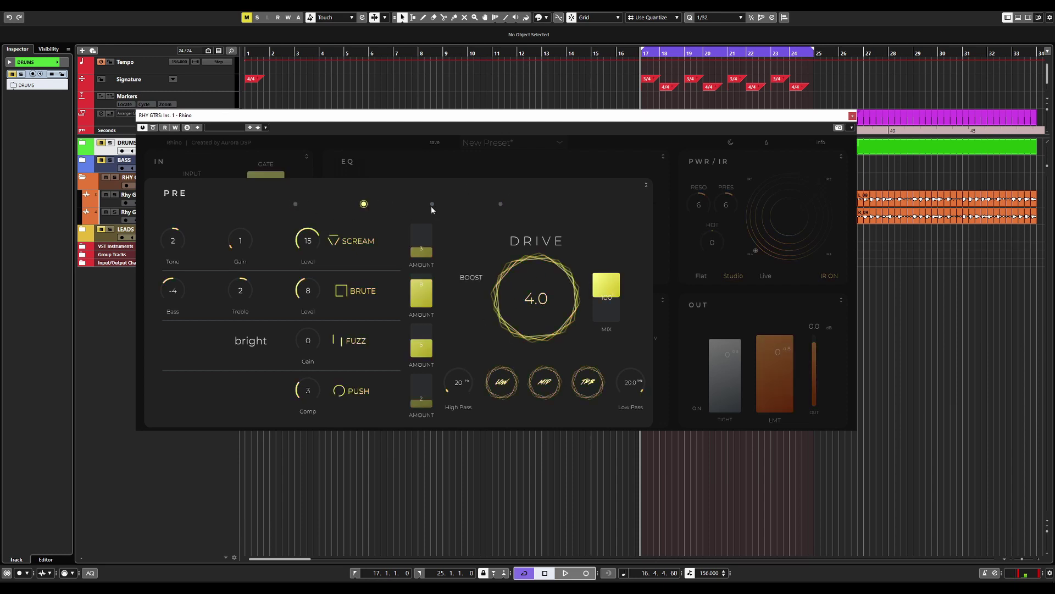
pyautogui.click(431, 205)
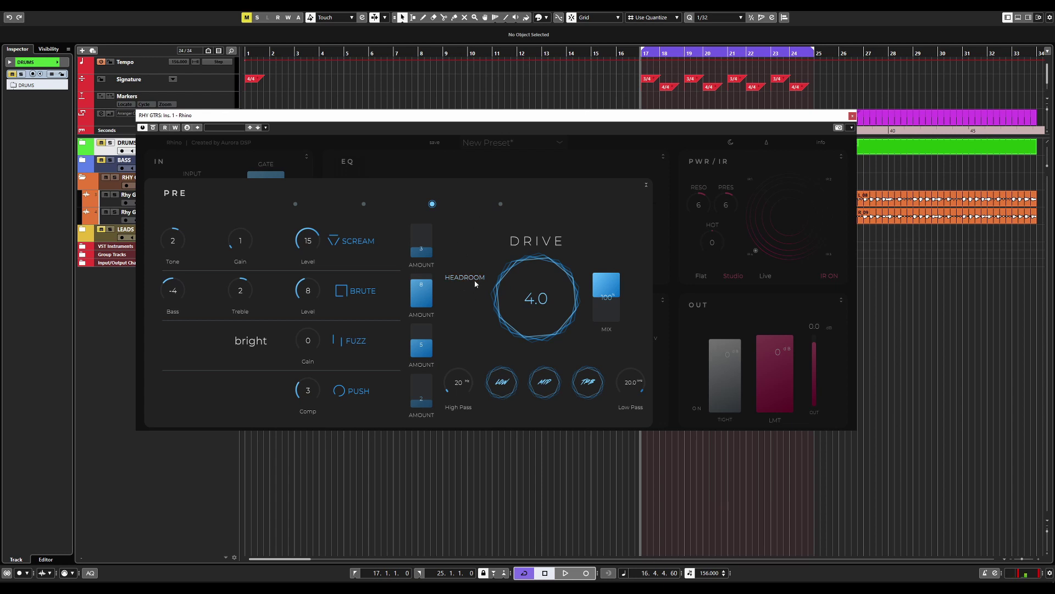
pyautogui.moveTo(536, 283); pyautogui.dragTo(551, 301)
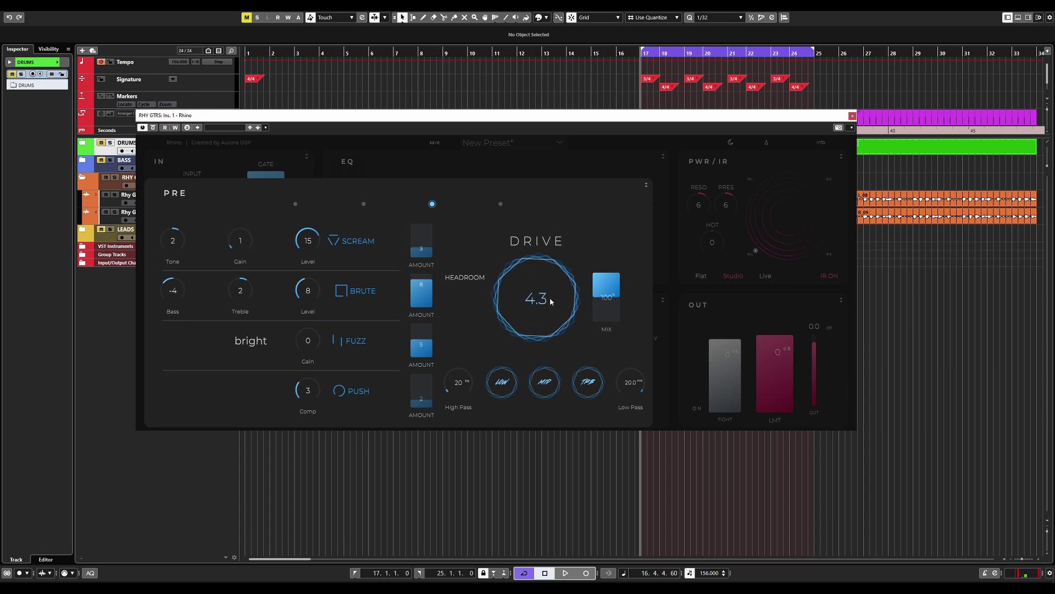
# - Lower Mix to 70%, cut the Mid band, and set High Pass 40 Hz, Low Pass 17.6 kHz
pyautogui.moveTo(610, 285)
pyautogui.mouseDown()
pyautogui.moveTo(608, 301)
pyautogui.moveTo(617, 292)
pyautogui.mouseUp()
pyautogui.moveTo(543, 386)
pyautogui.mouseDown()
pyautogui.moveTo(547, 394)
pyautogui.moveTo(557, 378)
pyautogui.moveTo(555, 393)
pyautogui.moveTo(544, 387)
pyautogui.mouseUp()
pyautogui.moveTo(584, 386)
pyautogui.moveTo(447, 376); pyautogui.dragTo(468, 376)
pyautogui.moveTo(632, 383); pyautogui.dragTo(634, 400)
pyautogui.scroll(1, 468, 382)
# - Leave the PRE panel and enlarge the EQ module, showing the 80 Hz boost and 250 Hz cut
pyautogui.press('Escape')
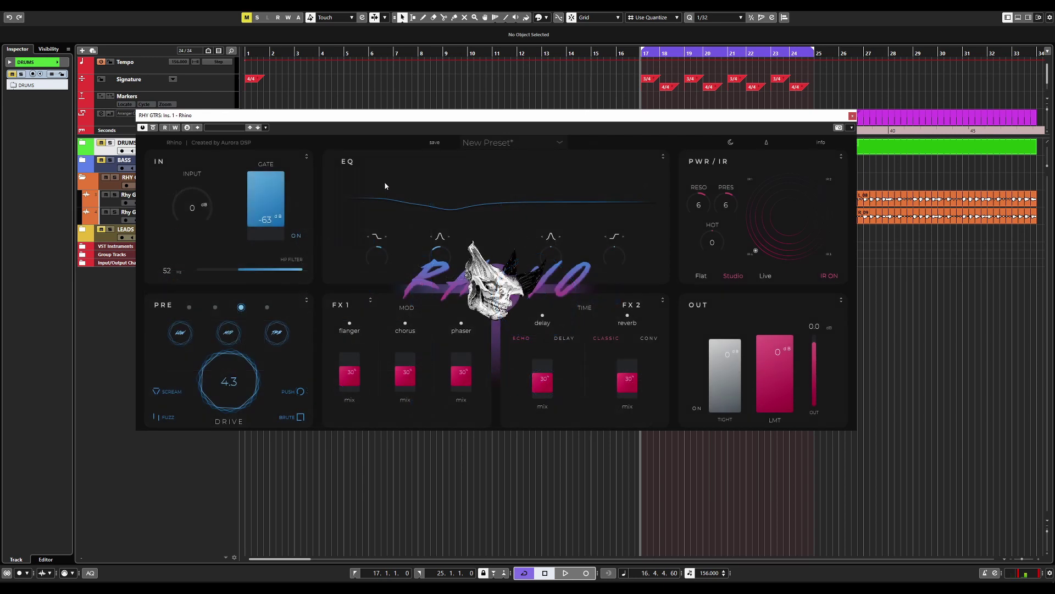
pyautogui.click(663, 158)
pyautogui.click(663, 159)
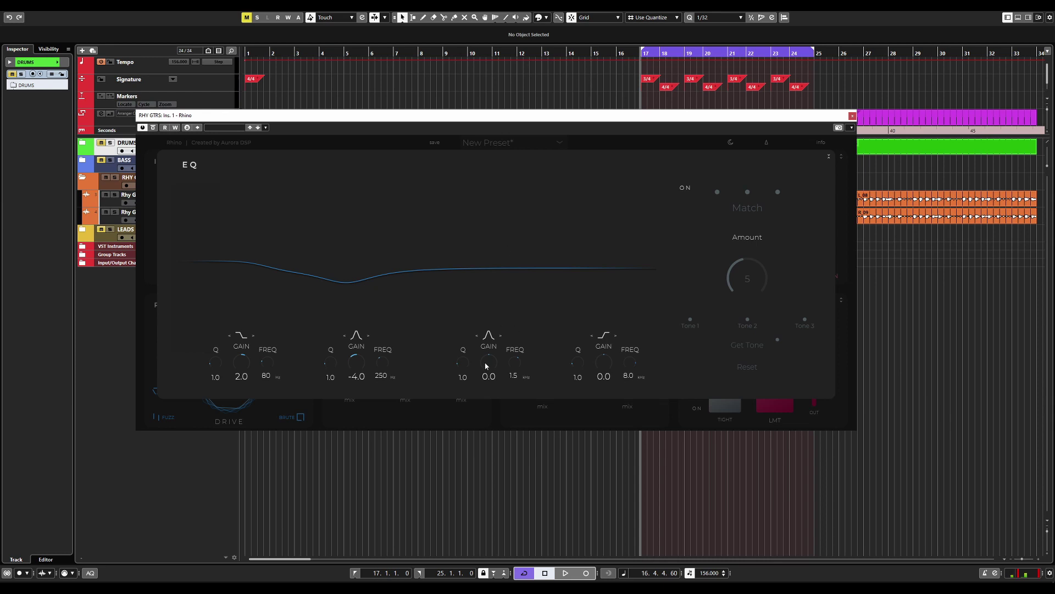
# - Boost EQ band 3's gain and try its low-cut and high-cut shapes before returning it to bell
pyautogui.moveTo(486, 365); pyautogui.dragTo(488, 338)
pyautogui.click(479, 333)
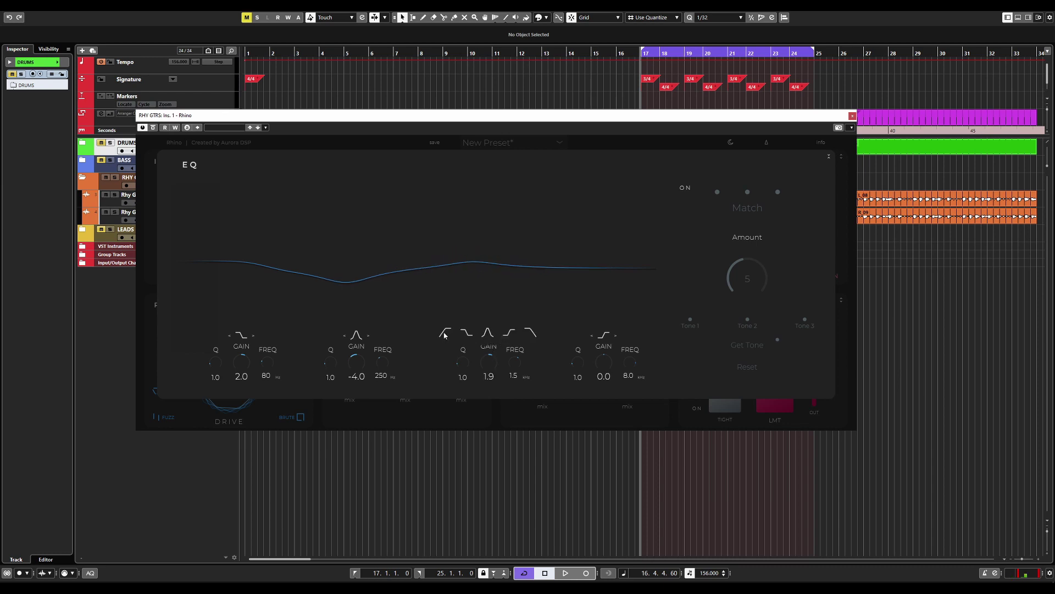
pyautogui.click(445, 334)
pyautogui.click(488, 335)
pyautogui.click(530, 332)
pyautogui.click(494, 338)
pyautogui.click(488, 334)
# - Set band 3 to 4.1 dB at 3.0 kHz with Q 5.3, then close the EQ
pyautogui.moveTo(492, 362); pyautogui.dragTo(523, 351)
pyautogui.moveTo(461, 363); pyautogui.dragTo(456, 307)
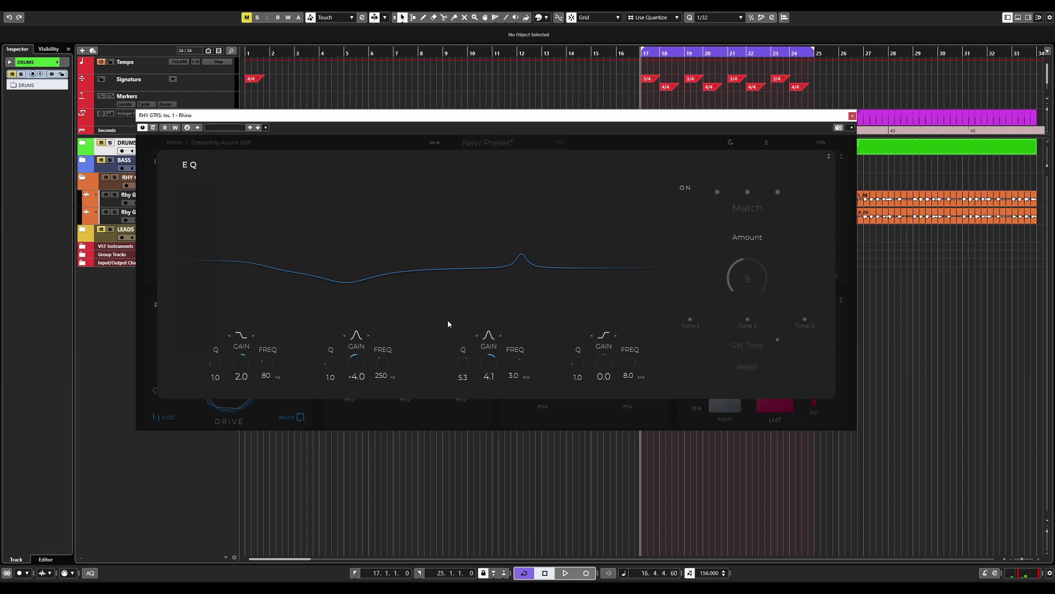
pyautogui.click(830, 157)
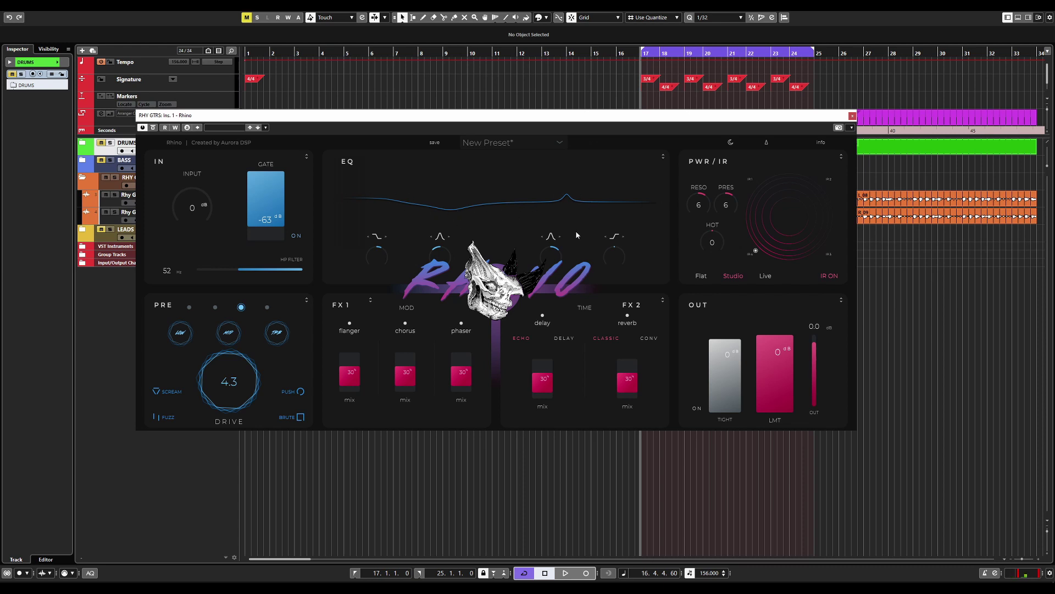
# - Reset EQ band 3 to 0.0 dB at 1.5 kHz with Q 1.0 and close the EQ
pyautogui.moveTo(551, 256); pyautogui.dragTo(614, 239)
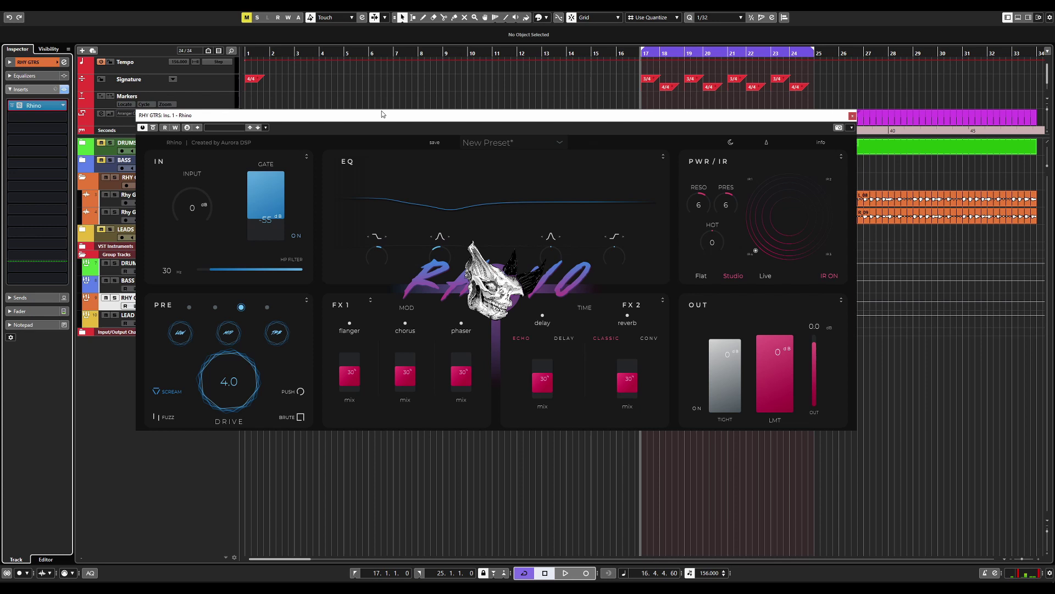
pyautogui.click(663, 155)
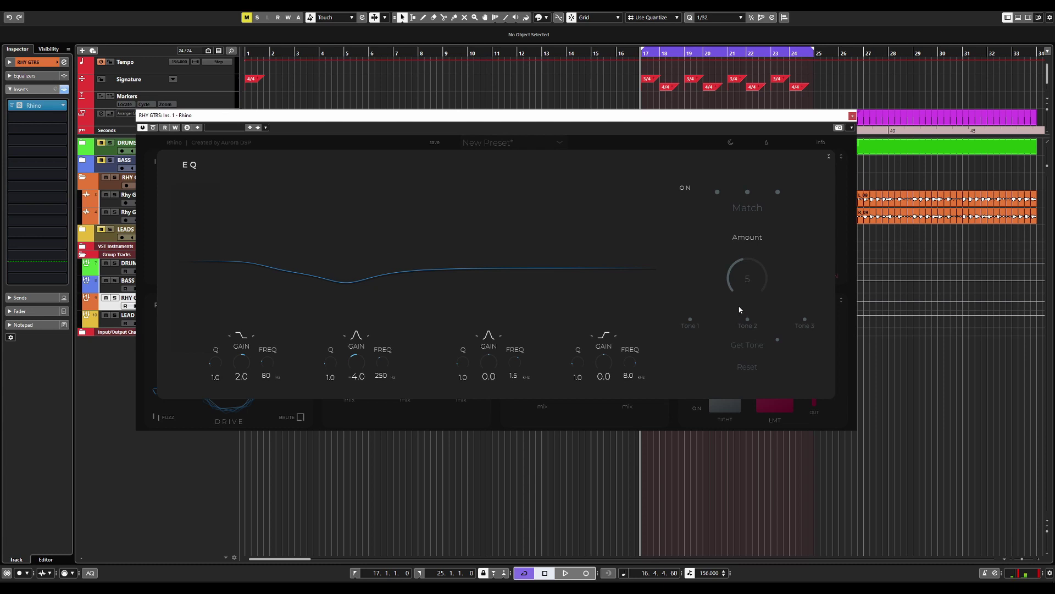
pyautogui.click(829, 156)
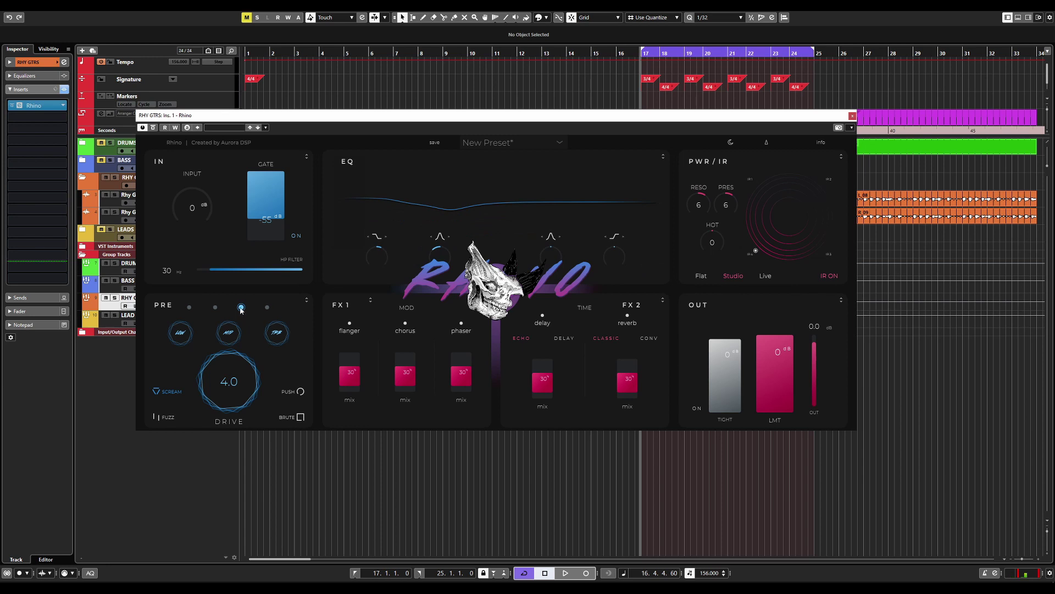
# - Try the Fire and other PRE voicings, ending back on Headroom
pyautogui.click(268, 307)
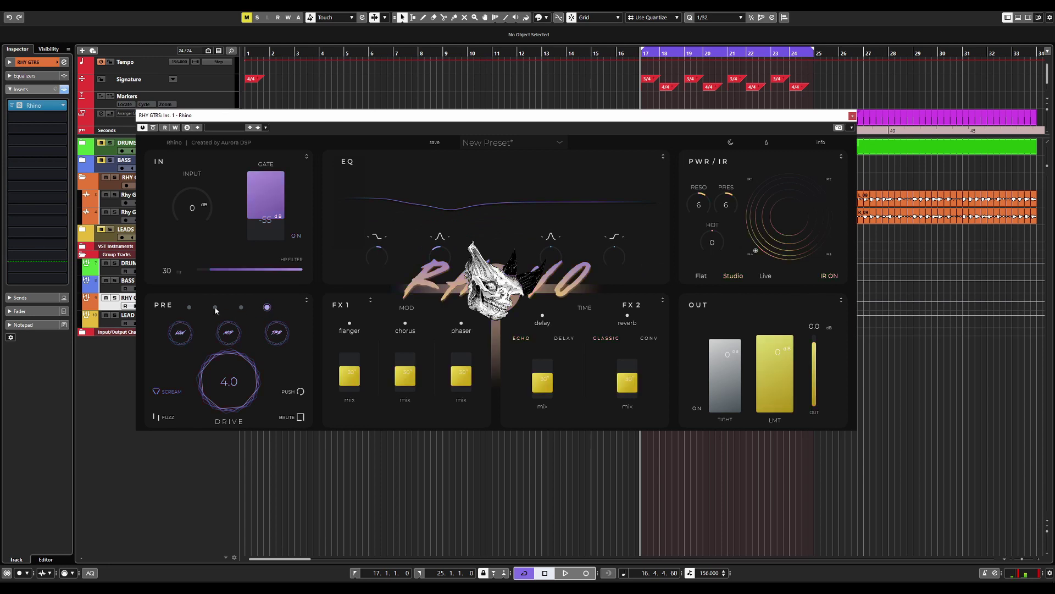
pyautogui.click(189, 308)
pyautogui.click(215, 307)
pyautogui.click(240, 307)
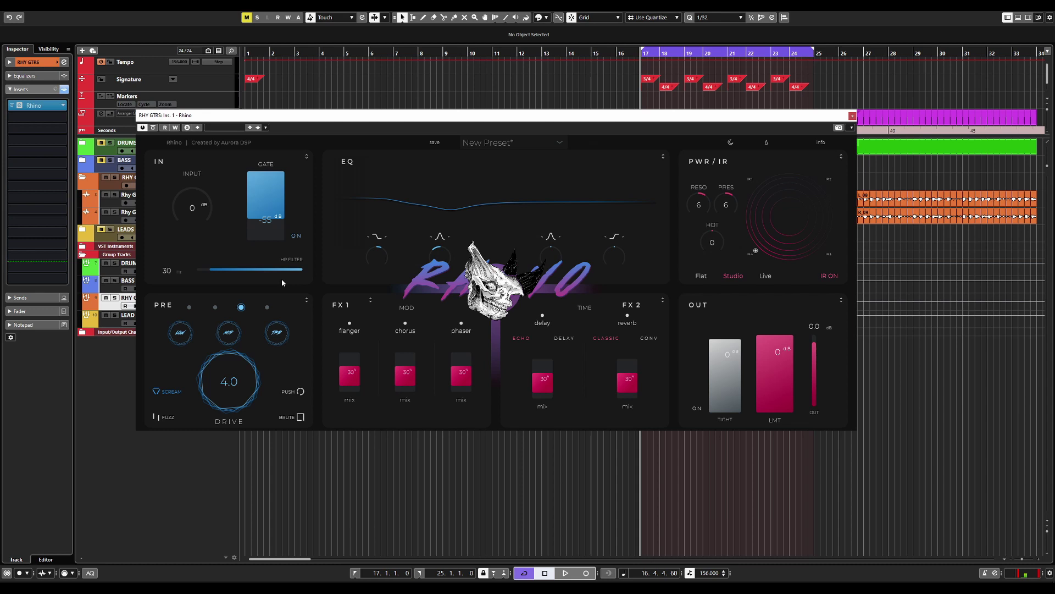
# - Turn on EQ Match and capture a reference tone during playback, then apply it
pyautogui.click(663, 157)
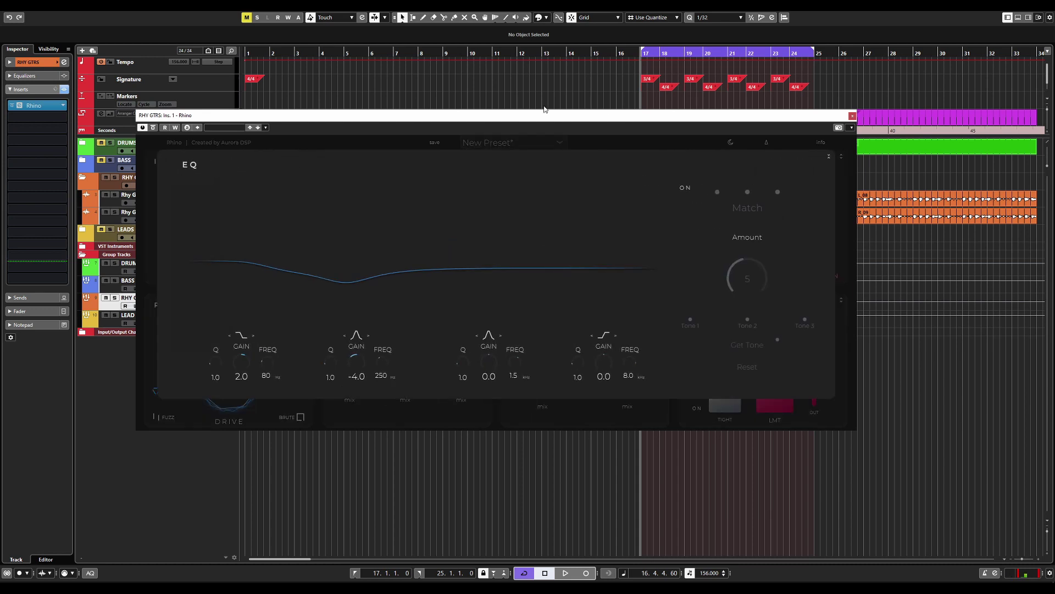
pyautogui.click(687, 188)
pyautogui.click(754, 346)
pyautogui.press('space')
pyautogui.press('space')
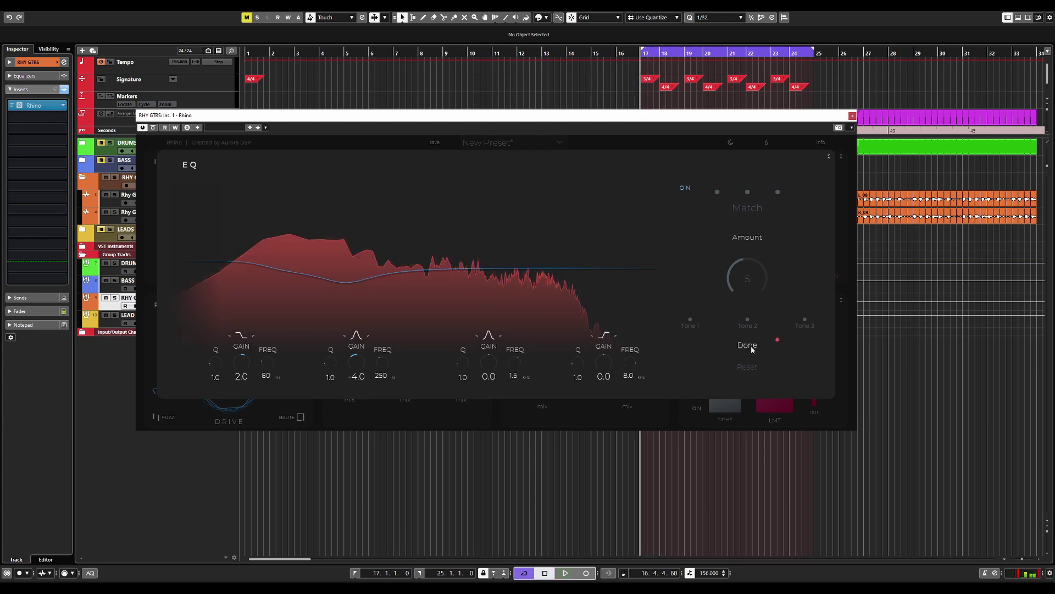
pyautogui.click(751, 345)
pyautogui.click(749, 209)
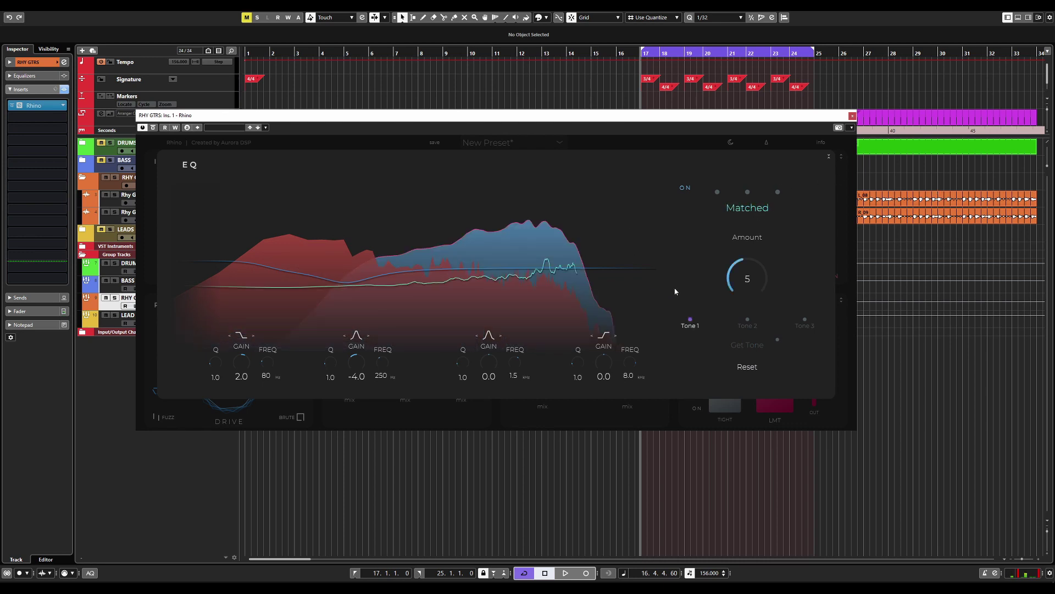
# - Compare the Tone 2 and Tone 3 matches, settle on Tone 1, and close the EQ
pyautogui.click(747, 324)
pyautogui.click(806, 323)
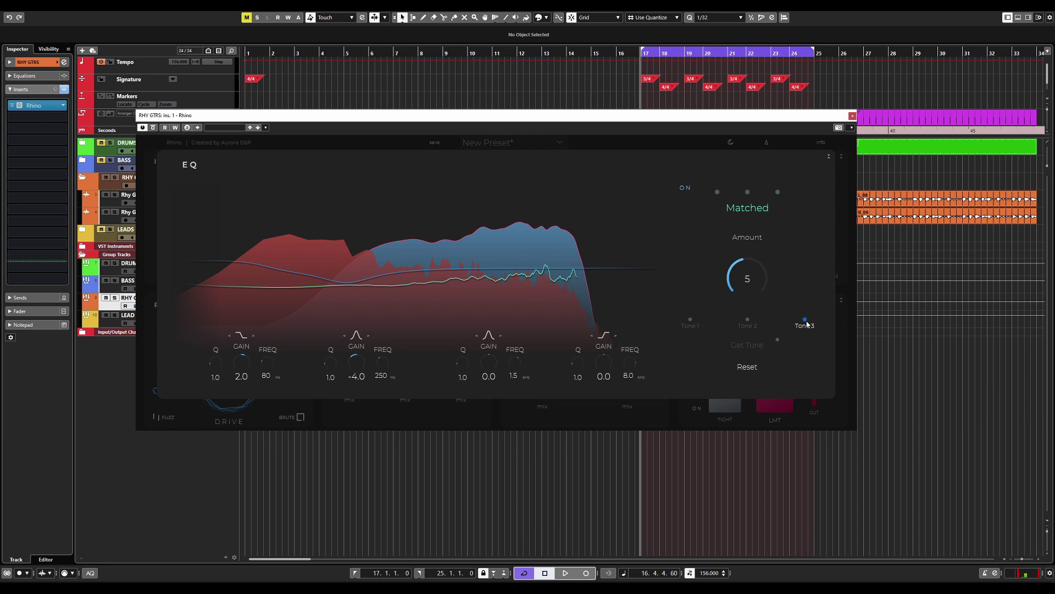
pyautogui.click(691, 323)
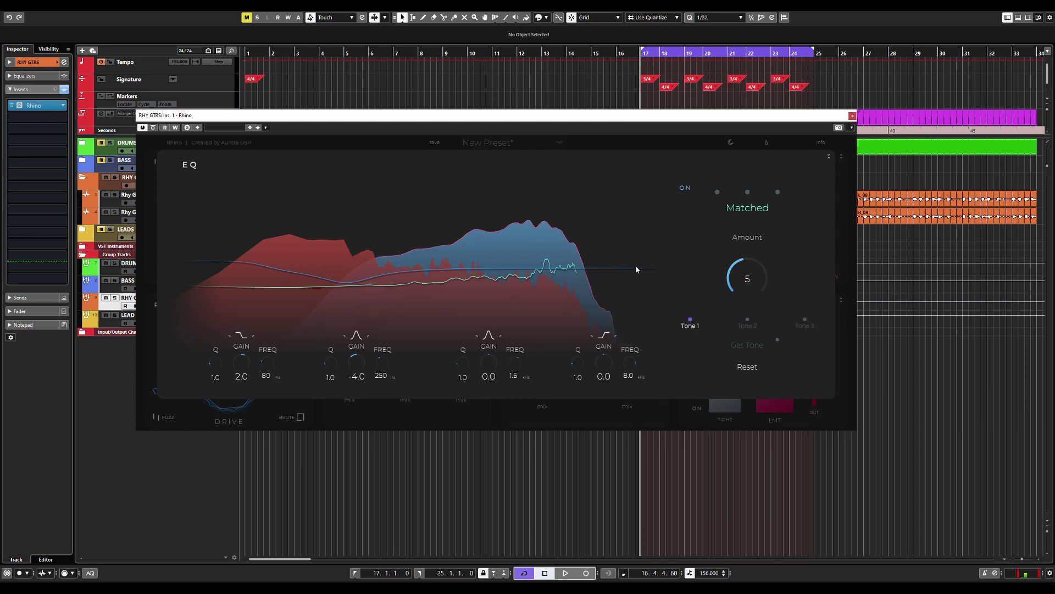
pyautogui.click(829, 156)
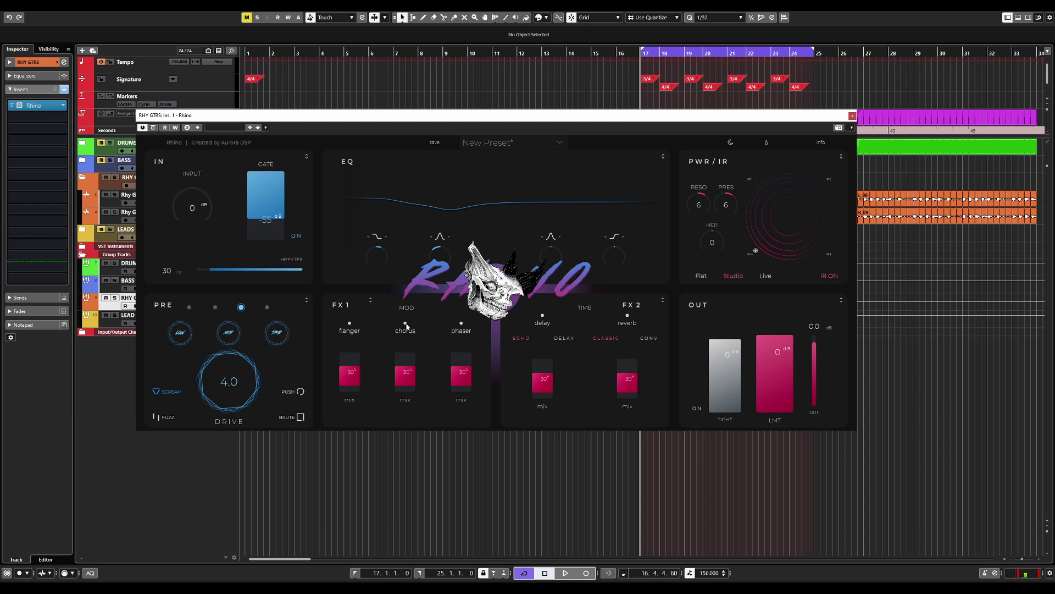
# - In FX1, set the flanger mix to 18°, chorus to 20° and phaser to 20°
pyautogui.click(370, 300)
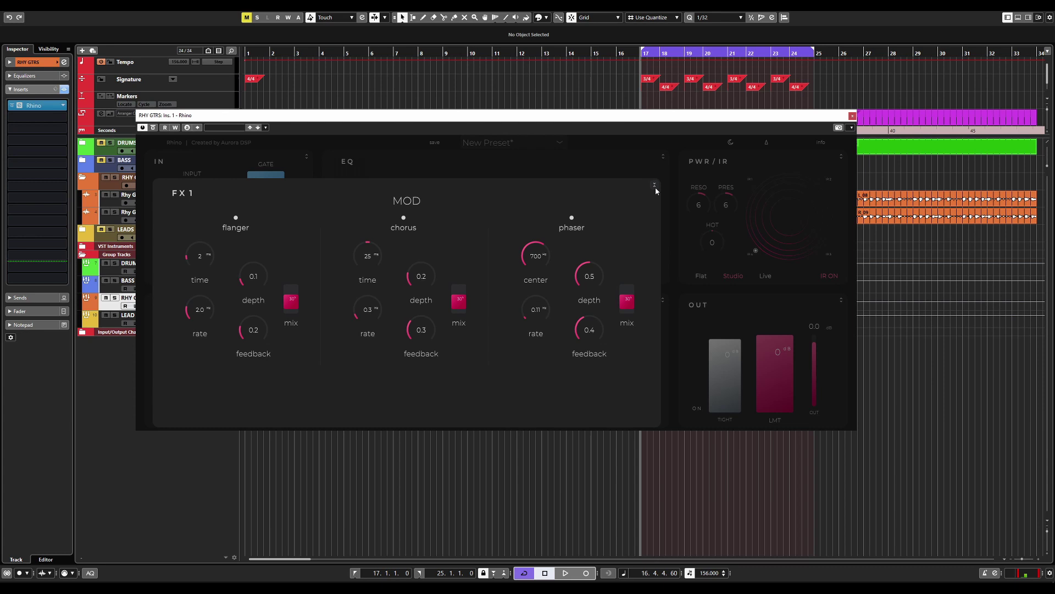
pyautogui.moveTo(627, 309)
pyautogui.mouseDown()
pyautogui.moveTo(628, 297)
pyautogui.moveTo(633, 314)
pyautogui.moveTo(633, 300)
pyautogui.mouseUp()
pyautogui.moveTo(459, 301)
pyautogui.mouseDown()
pyautogui.moveTo(458, 290)
pyautogui.moveTo(457, 313)
pyautogui.mouseUp()
pyautogui.moveTo(291, 308)
pyautogui.mouseDown()
pyautogui.moveTo(295, 332)
pyautogui.moveTo(295, 306)
pyautogui.mouseUp()
pyautogui.moveTo(627, 297); pyautogui.dragTo(627, 304)
pyautogui.moveTo(464, 308); pyautogui.dragTo(462, 301)
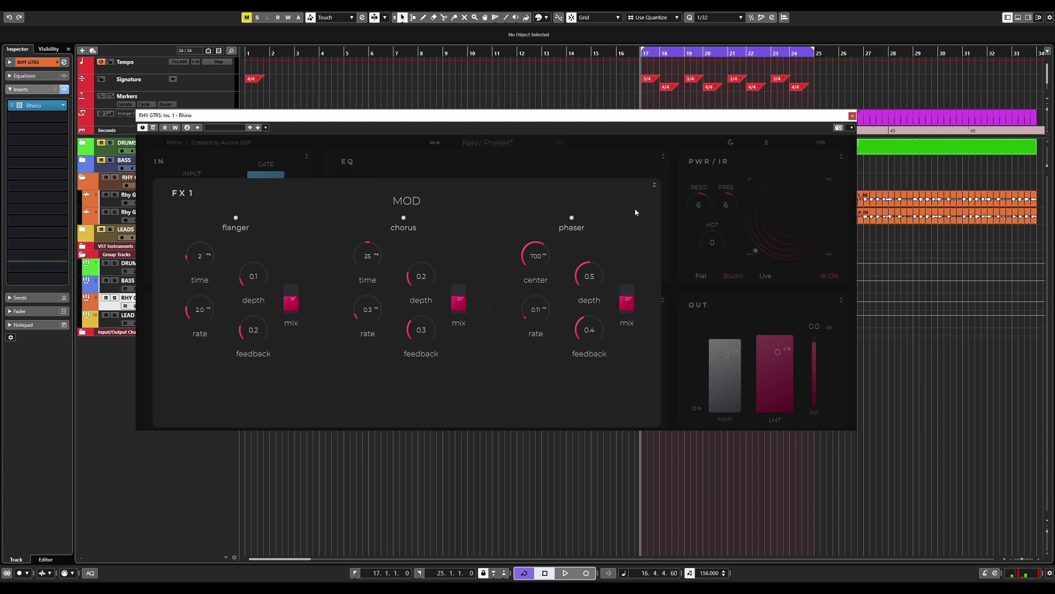
pyautogui.click(654, 185)
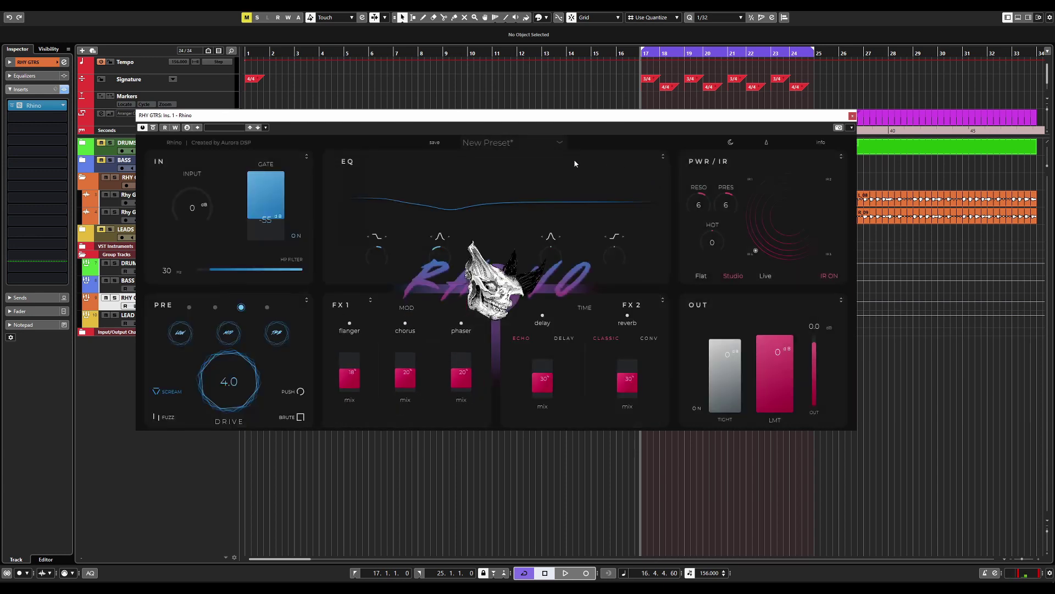
# - Switch the FX2 reverb from Classic to Conv mode and check its IR list
pyautogui.click(662, 302)
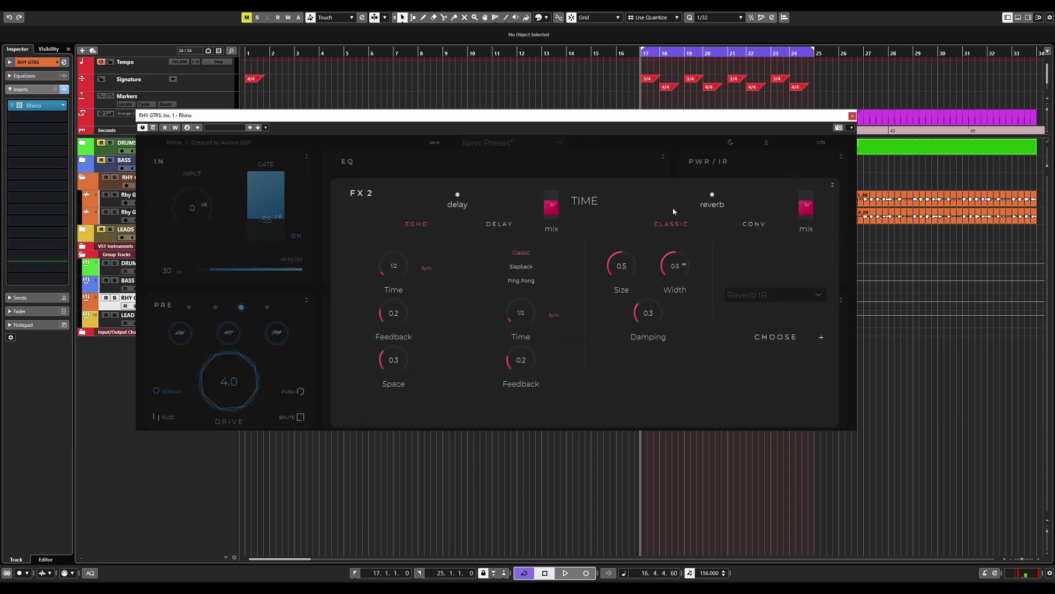
pyautogui.click(755, 224)
pyautogui.click(825, 297)
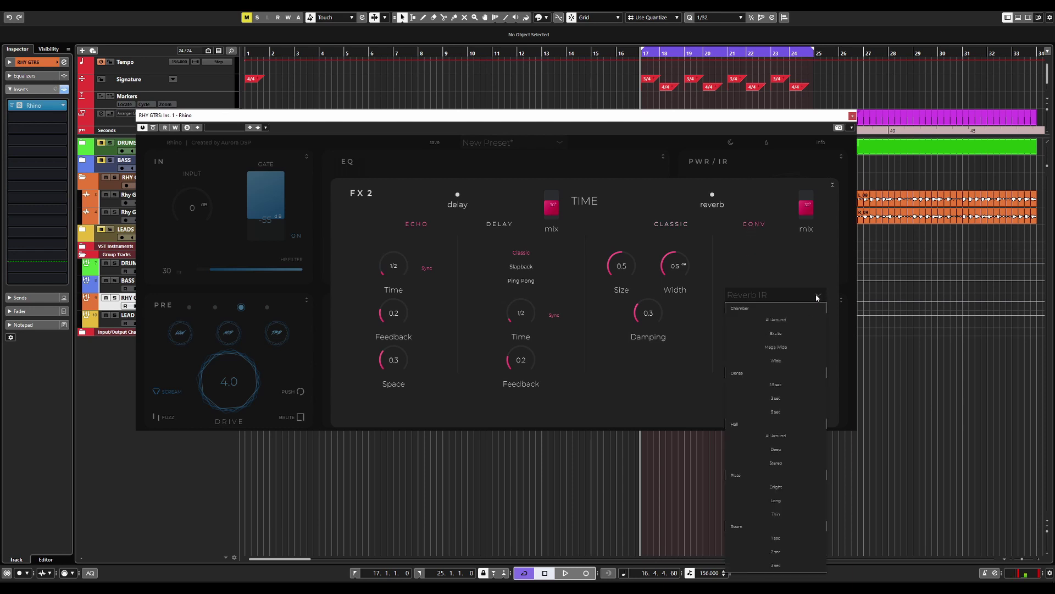
pyautogui.click(783, 278)
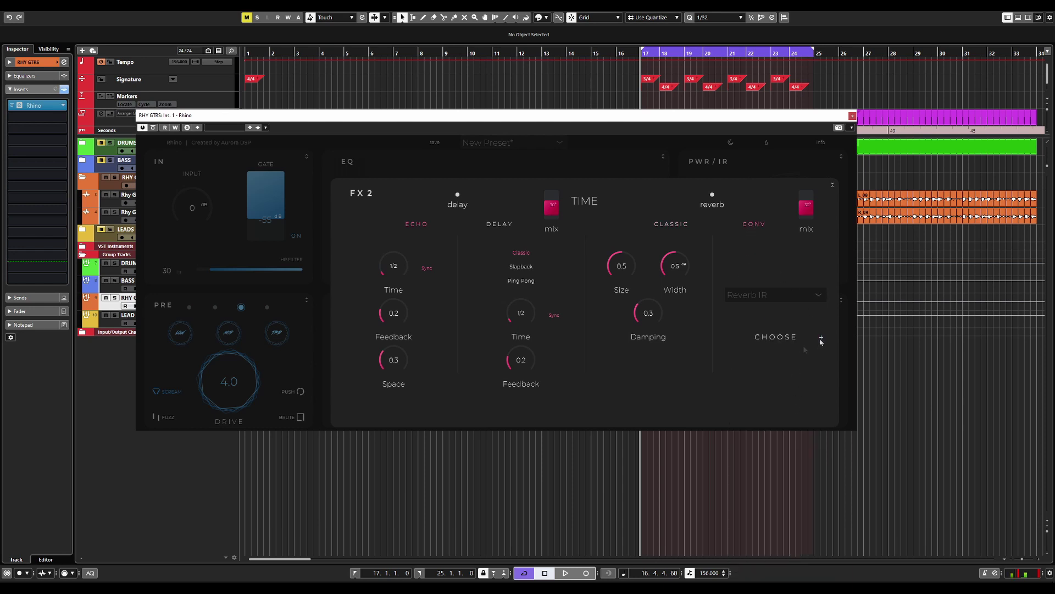
pyautogui.click(832, 185)
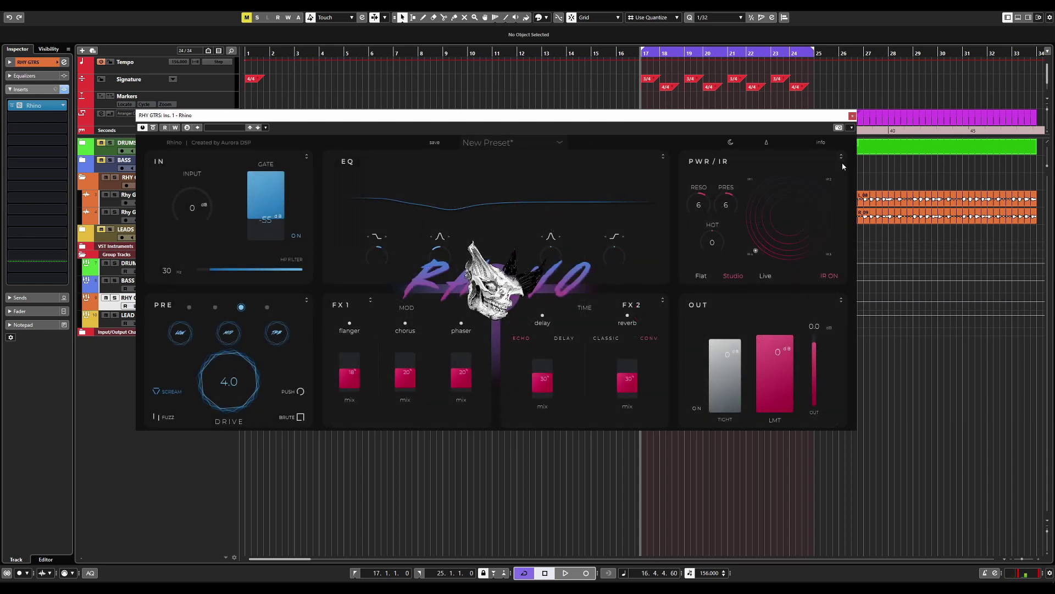
# - Enlarge the power amp and IR settings and lower Presence to 2
pyautogui.click(842, 157)
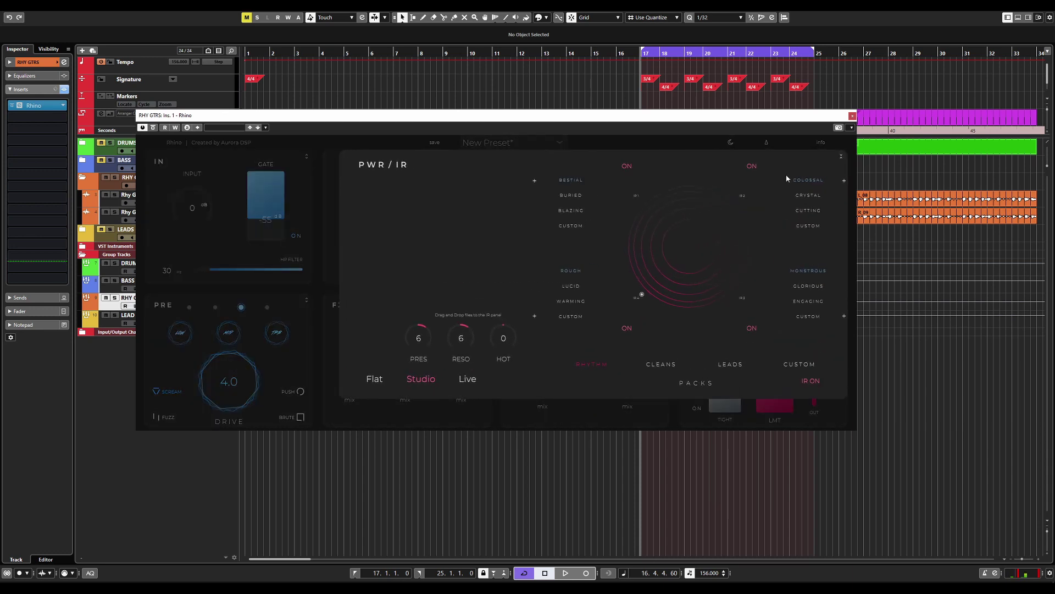
pyautogui.click(841, 157)
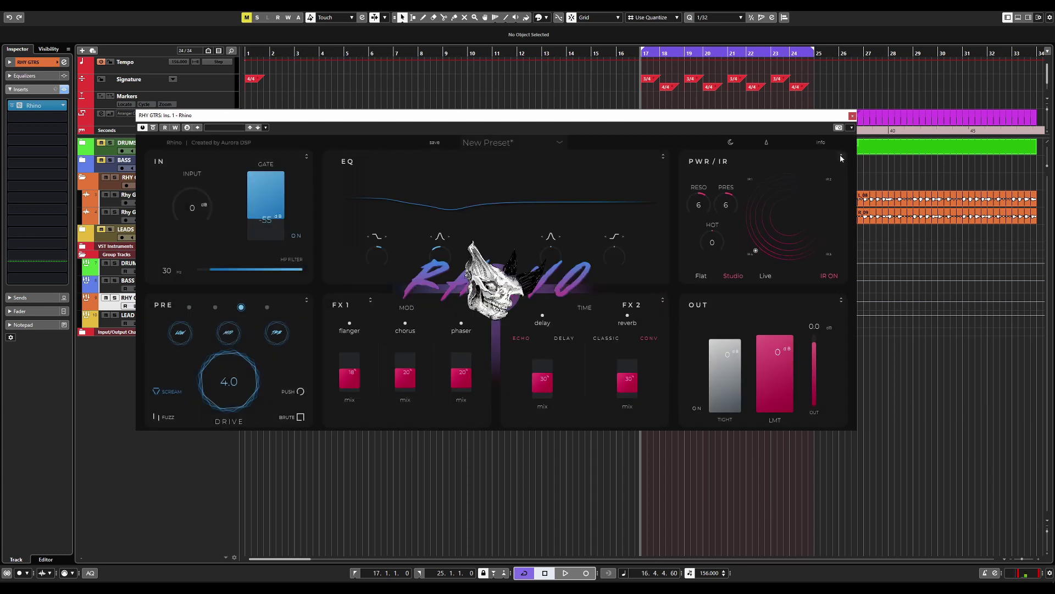
pyautogui.click(840, 157)
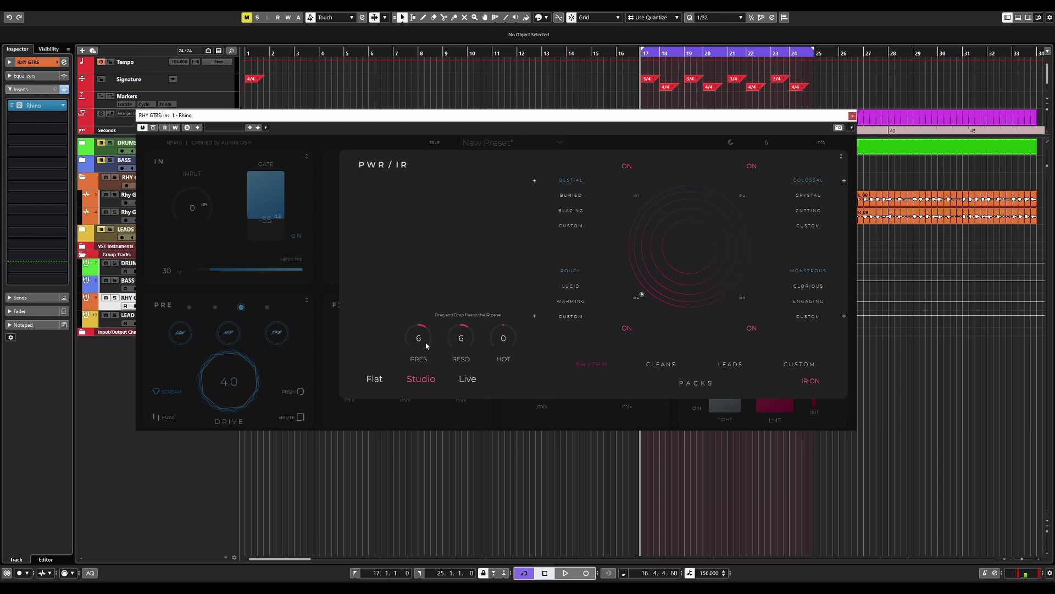
pyautogui.scroll(-2, 427, 345)
# - Compare the Flat, Studio and Live cabinet modes, settling on Studio
pyautogui.click(373, 379)
pyautogui.click(422, 381)
pyautogui.click(468, 381)
pyautogui.click(375, 380)
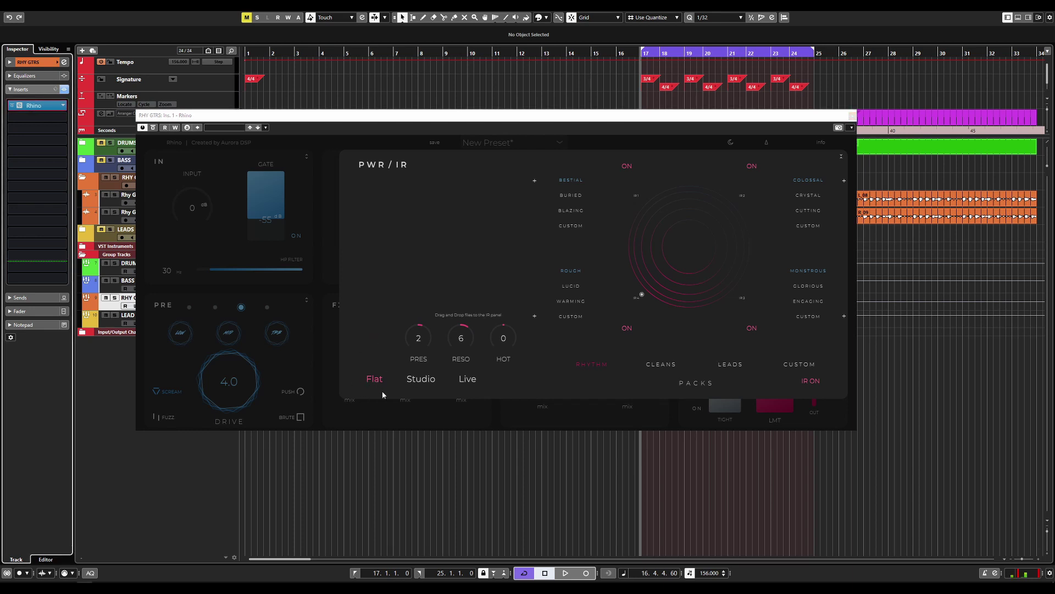
pyautogui.click(434, 380)
pyautogui.click(468, 380)
pyautogui.click(421, 379)
pyautogui.click(463, 381)
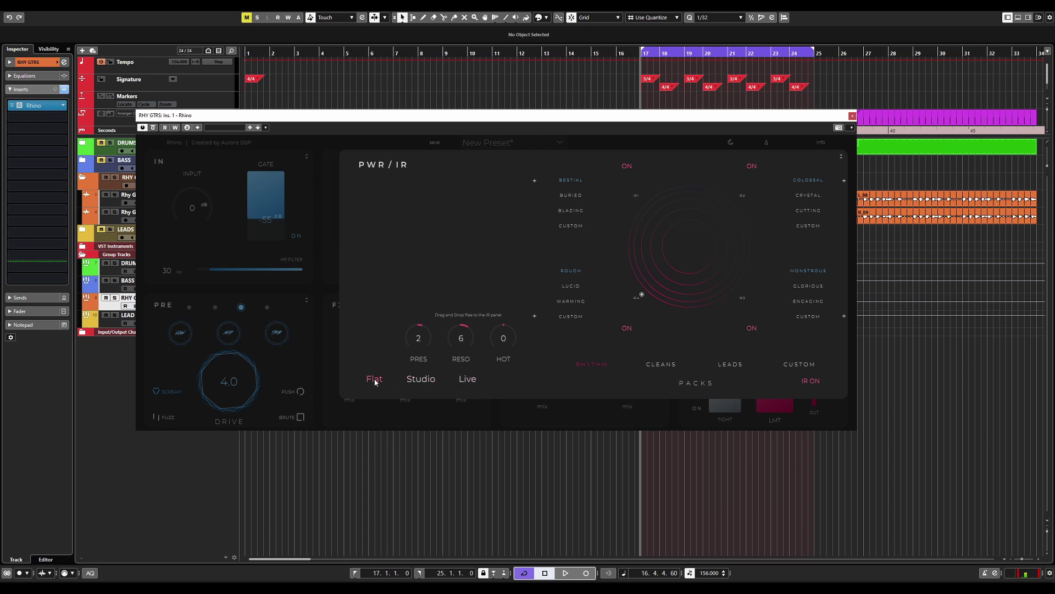
pyautogui.click(421, 379)
# - Sweep the IR blend across the slots and audition Cleans, Rhythm and Leads packs, keeping Rhythm
pyautogui.moveTo(641, 294); pyautogui.dragTo(731, 197)
pyautogui.moveTo(714, 301); pyautogui.dragTo(627, 237)
pyautogui.click(665, 368)
pyautogui.click(590, 365)
pyautogui.click(732, 365)
pyautogui.click(592, 365)
# - Move the IR blend inward toward the speaker centre, turn the IR on, and collapse the panel
pyautogui.moveTo(627, 238); pyautogui.dragTo(667, 222)
pyautogui.click(813, 380)
pyautogui.click(838, 160)
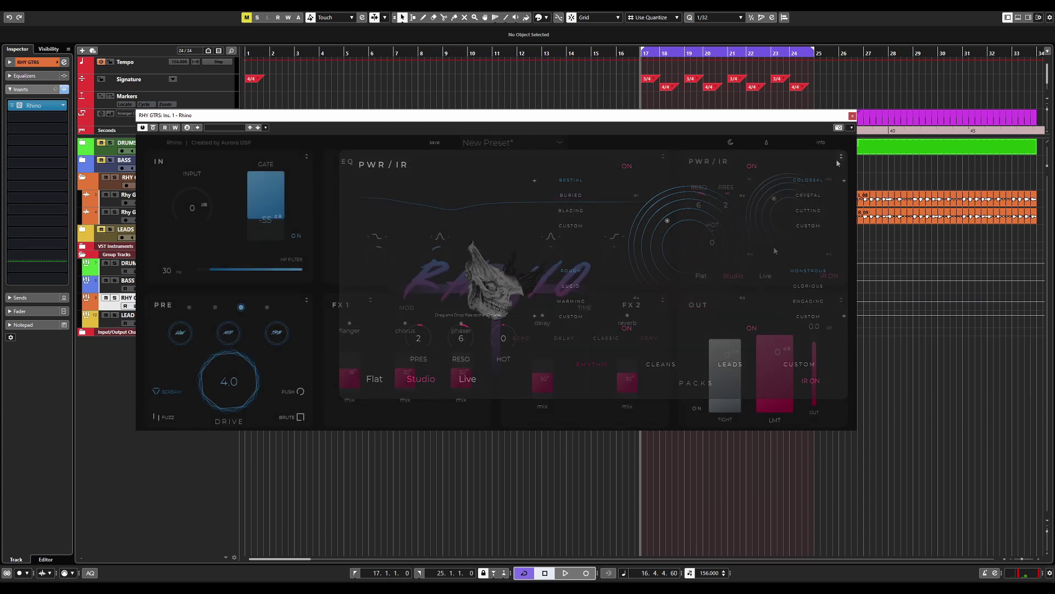
# - Enlarge the OUT section, switch on TIGHT and test its fader down to -18 dB
pyautogui.click(840, 300)
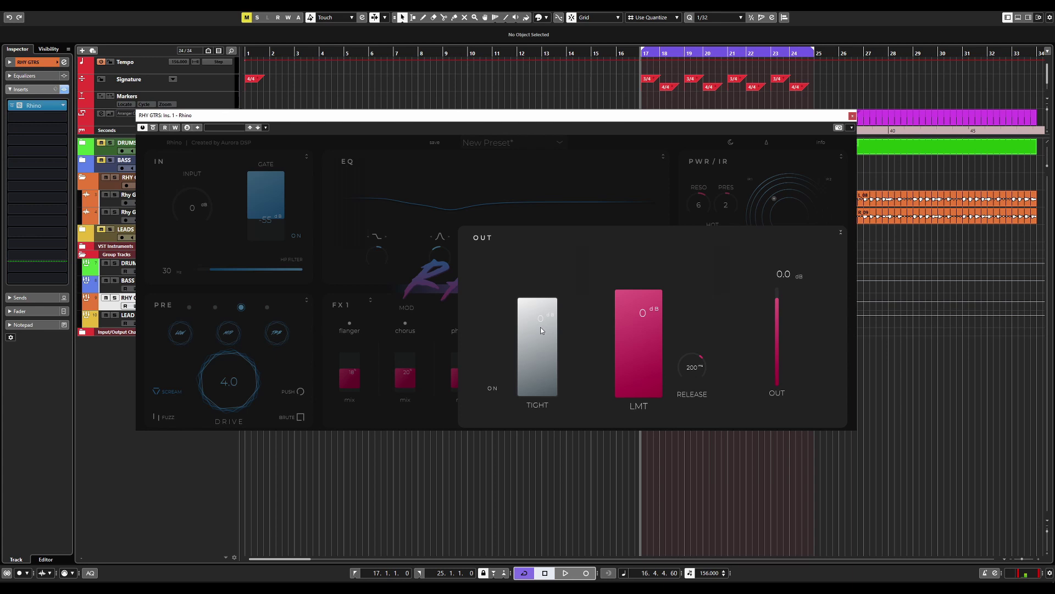
pyautogui.click(493, 391)
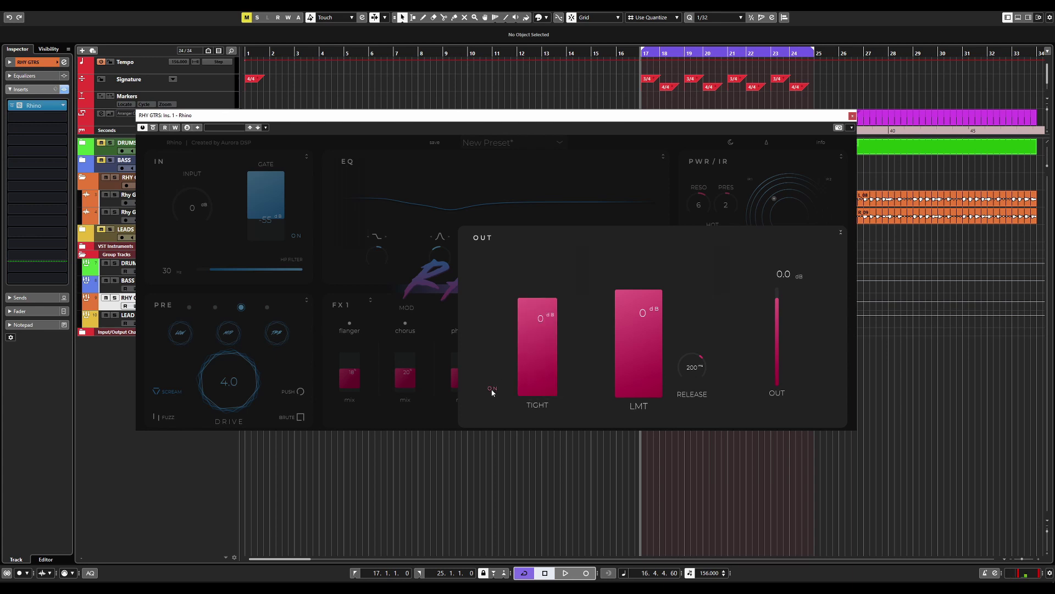
pyautogui.moveTo(544, 340); pyautogui.dragTo(542, 371)
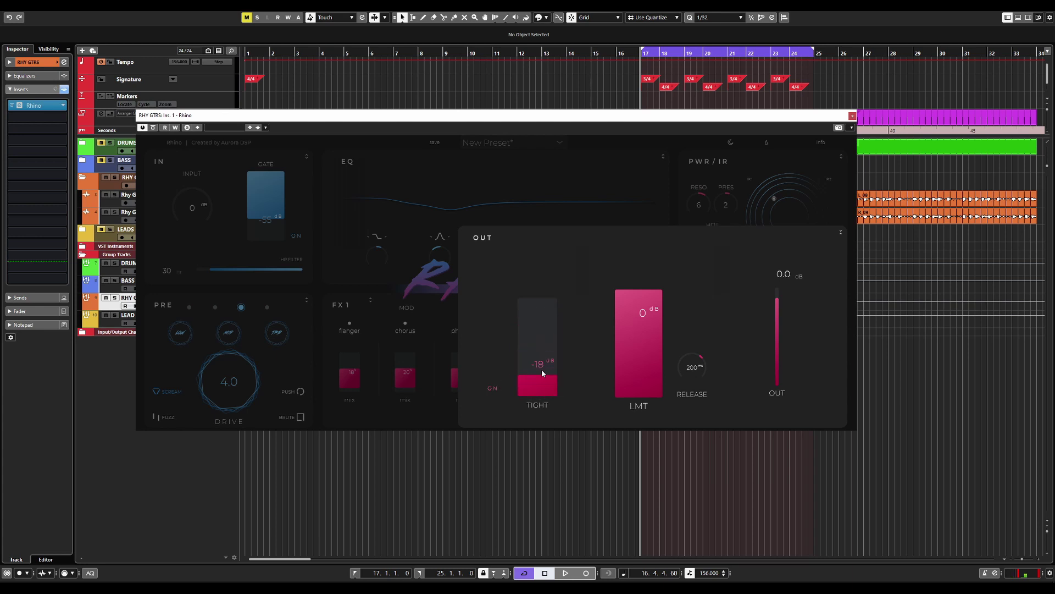
pyautogui.moveTo(546, 310)
pyautogui.mouseDown()
pyautogui.moveTo(547, 336)
pyautogui.moveTo(550, 305)
pyautogui.moveTo(555, 320)
pyautogui.moveTo(548, 343)
pyautogui.moveTo(553, 303)
pyautogui.mouseUp()
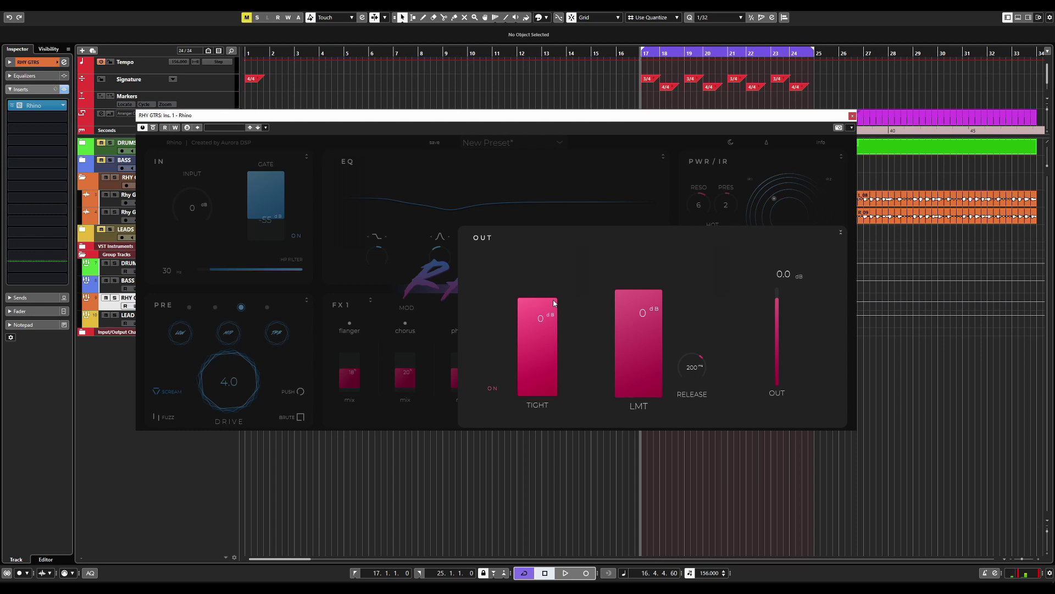
# - Return TIGHT and the limiter to 0 dB and lower the limiter release toward 124 ms
pyautogui.moveTo(554, 303); pyautogui.dragTo(556, 305)
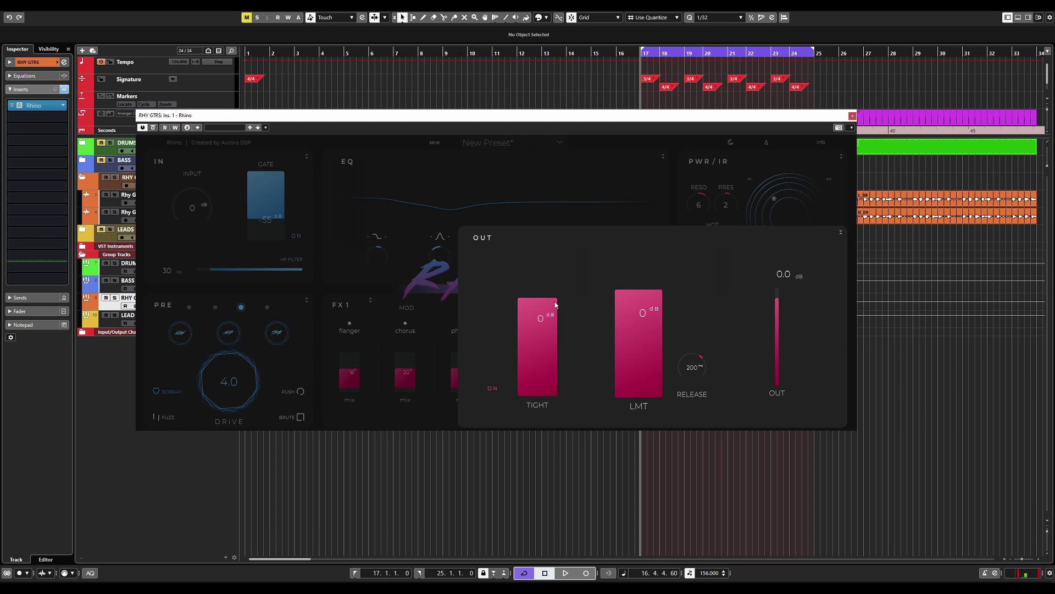
pyautogui.click(543, 307)
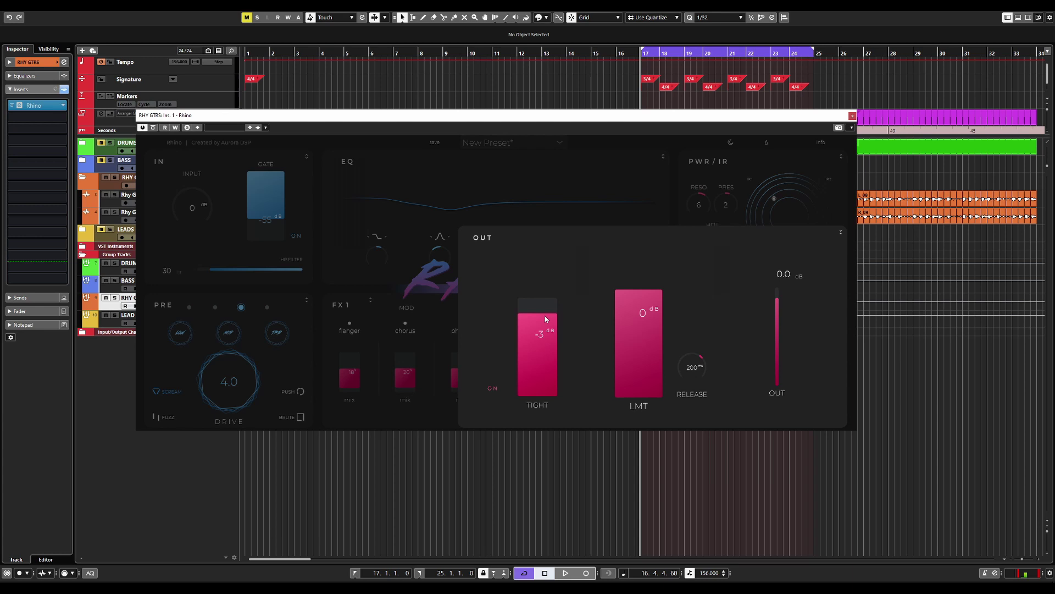
pyautogui.moveTo(543, 333); pyautogui.dragTo(545, 303)
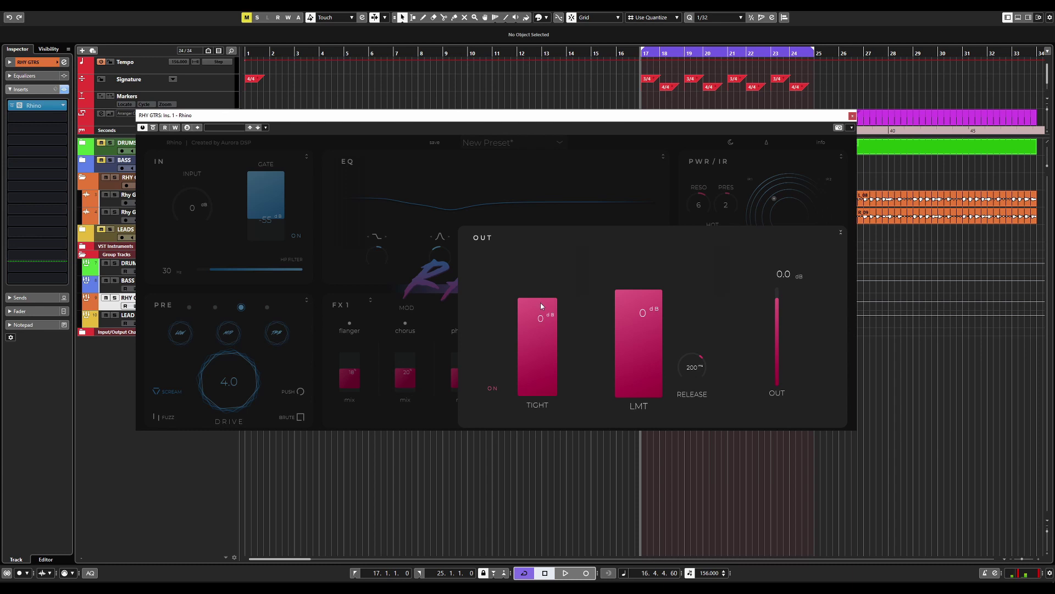
pyautogui.moveTo(547, 308)
pyautogui.mouseDown()
pyautogui.moveTo(537, 365)
pyautogui.moveTo(544, 299)
pyautogui.mouseUp()
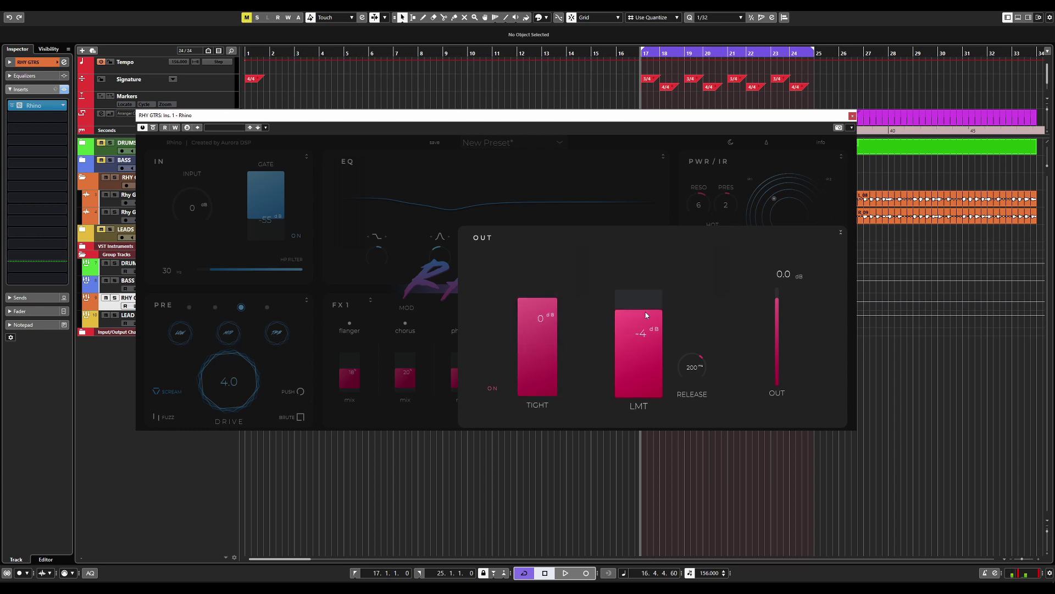
pyautogui.moveTo(647, 315)
pyautogui.mouseDown()
pyautogui.moveTo(636, 367)
pyautogui.moveTo(638, 299)
pyautogui.mouseUp()
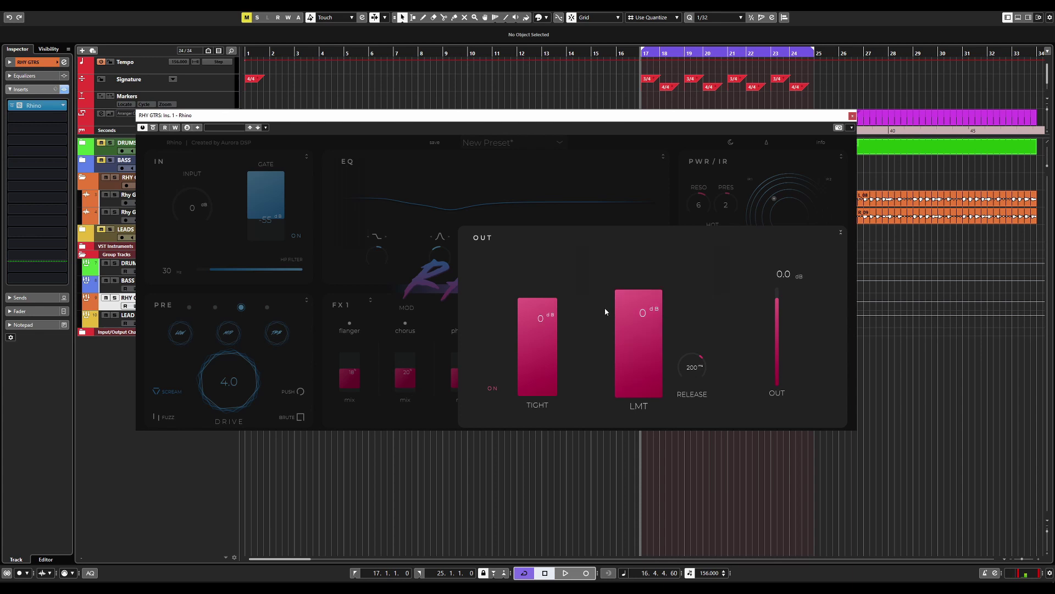
pyautogui.moveTo(699, 357)
pyautogui.mouseDown()
pyautogui.moveTo(688, 412)
pyautogui.moveTo(704, 332)
pyautogui.moveTo(693, 373)
pyautogui.mouseUp()
# - Raise the output level to 6.0 dB, then reset it to 0.0 dB
pyautogui.moveTo(778, 300); pyautogui.dragTo(796, 314)
pyautogui.doubleClick(781, 304)
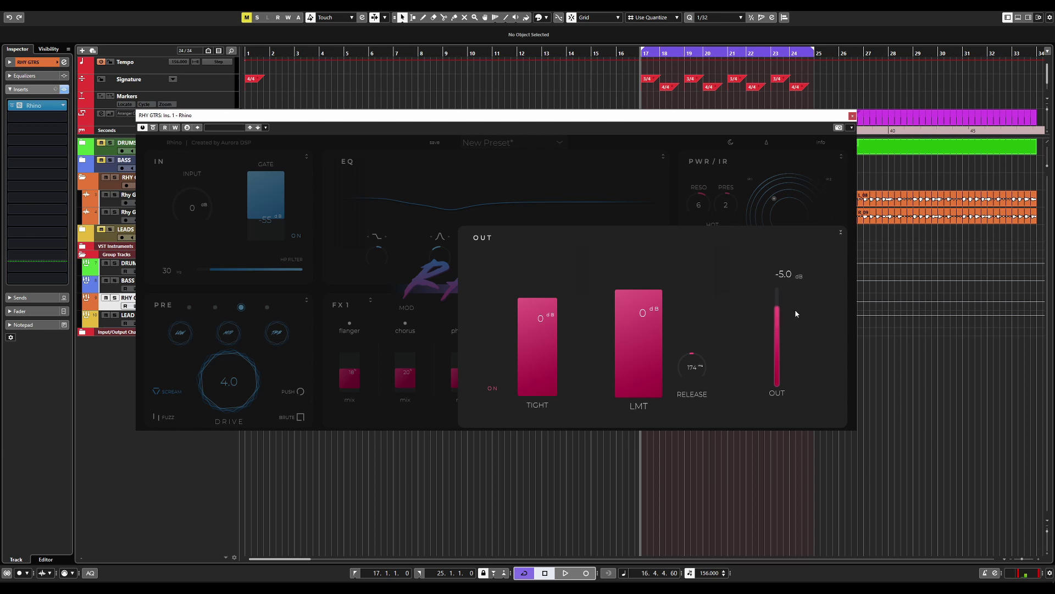